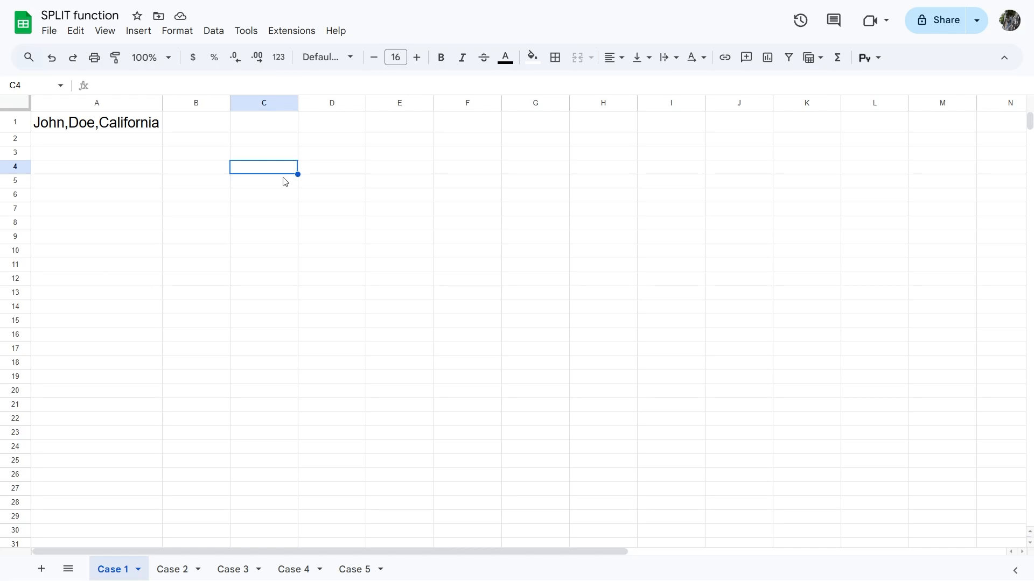
- Enter the formula =SPLIT(A1,",") in cell B1 to divide the text in A1 at its commas
left_click(141, 129)
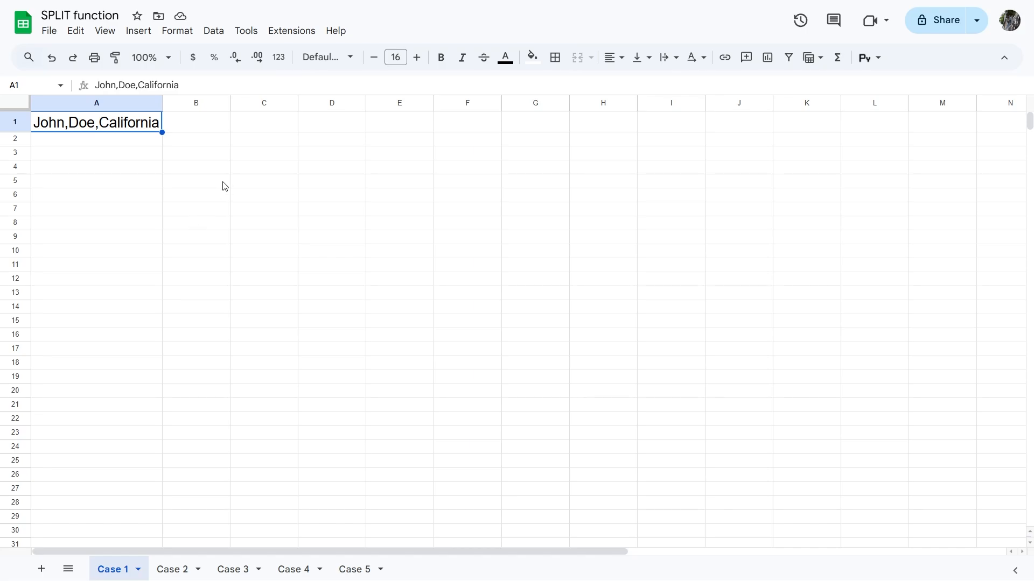
left_click(203, 129)
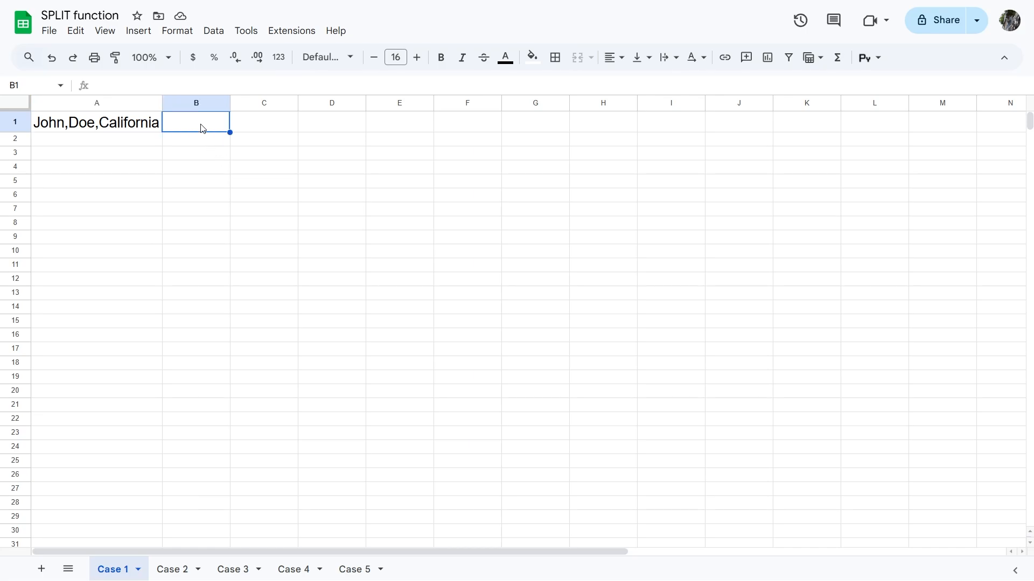
double_click(201, 125)
type("=split")
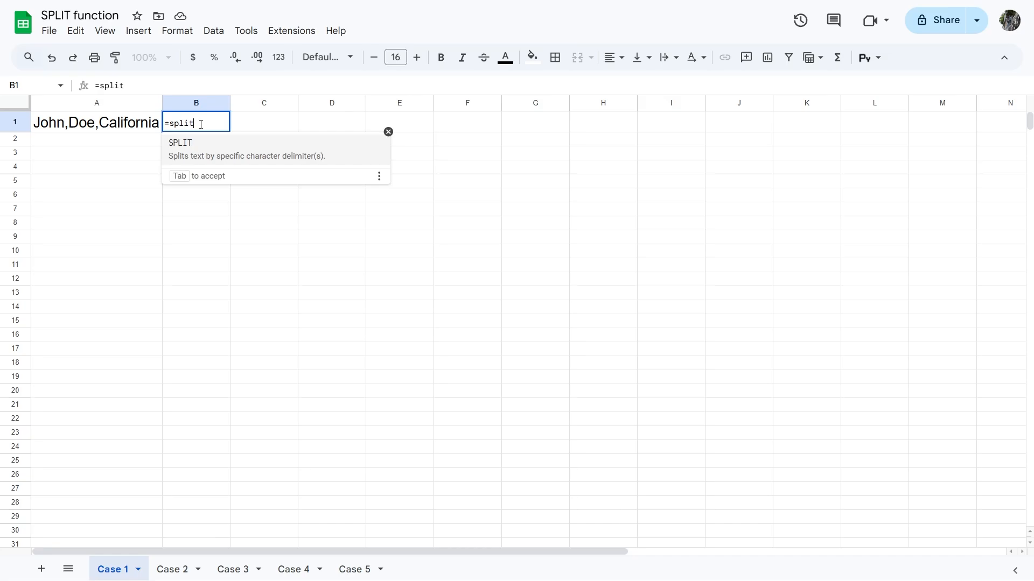
key("Tab")
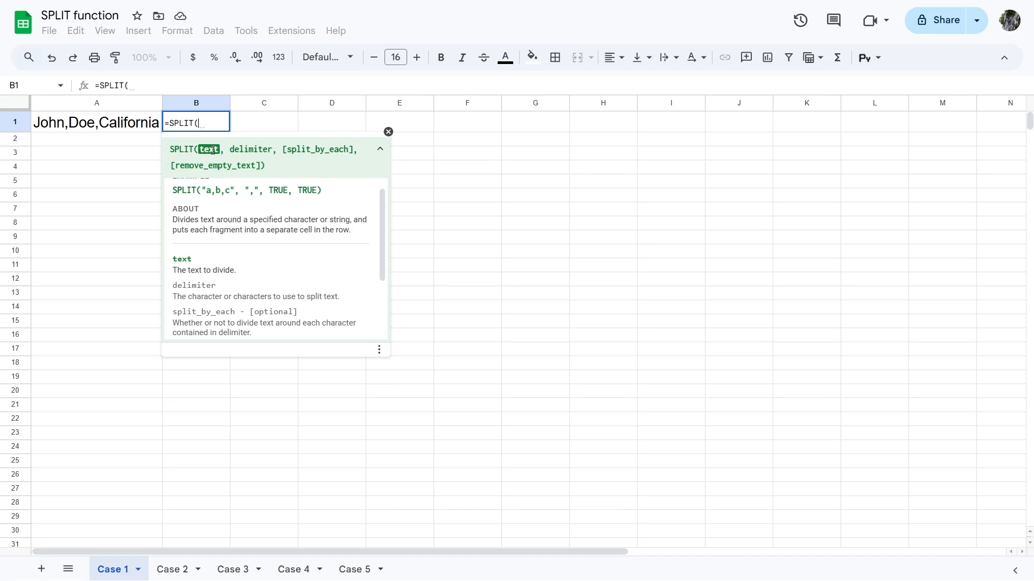
left_click(140, 124)
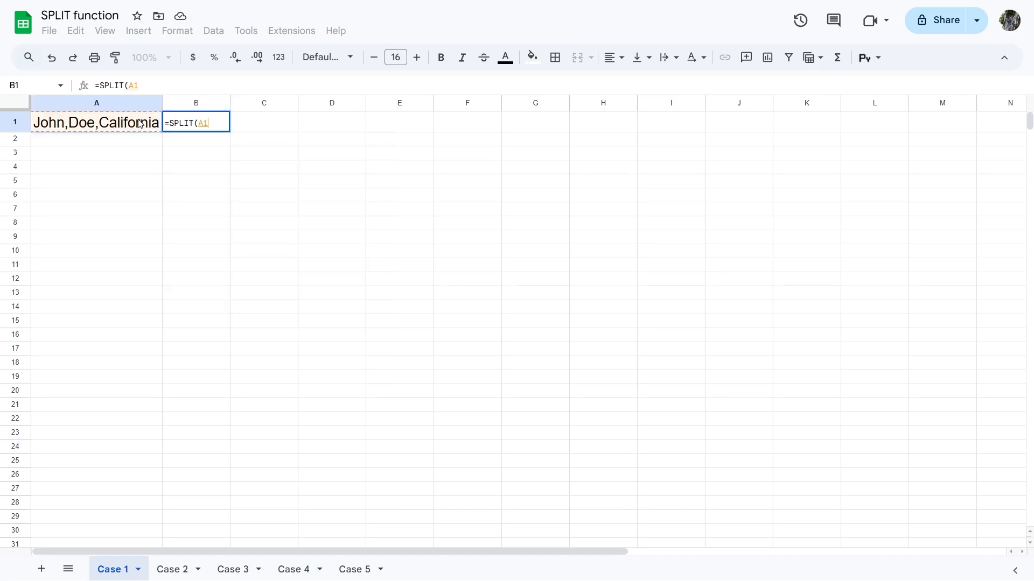
type(",")
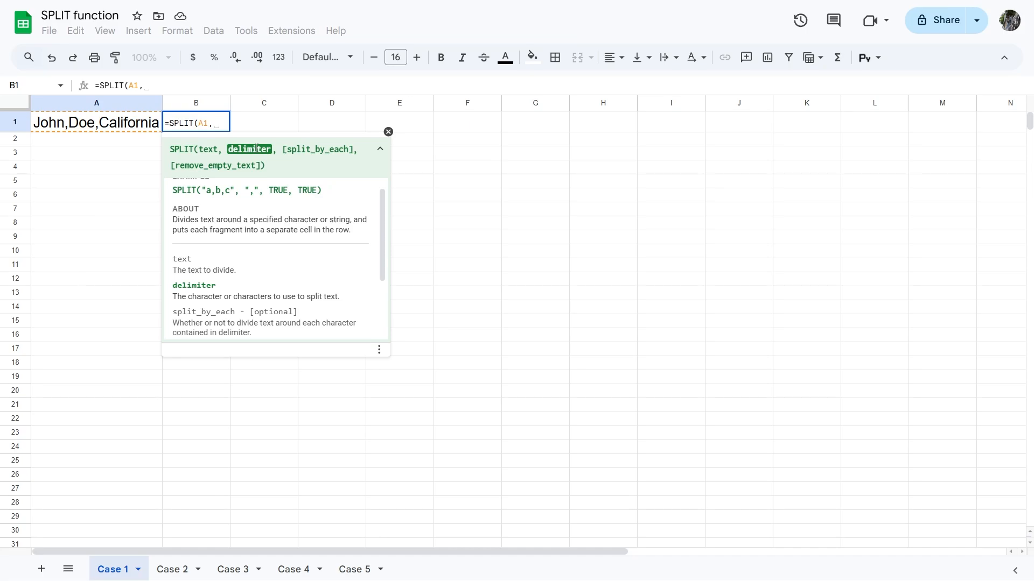
type("\"\"")
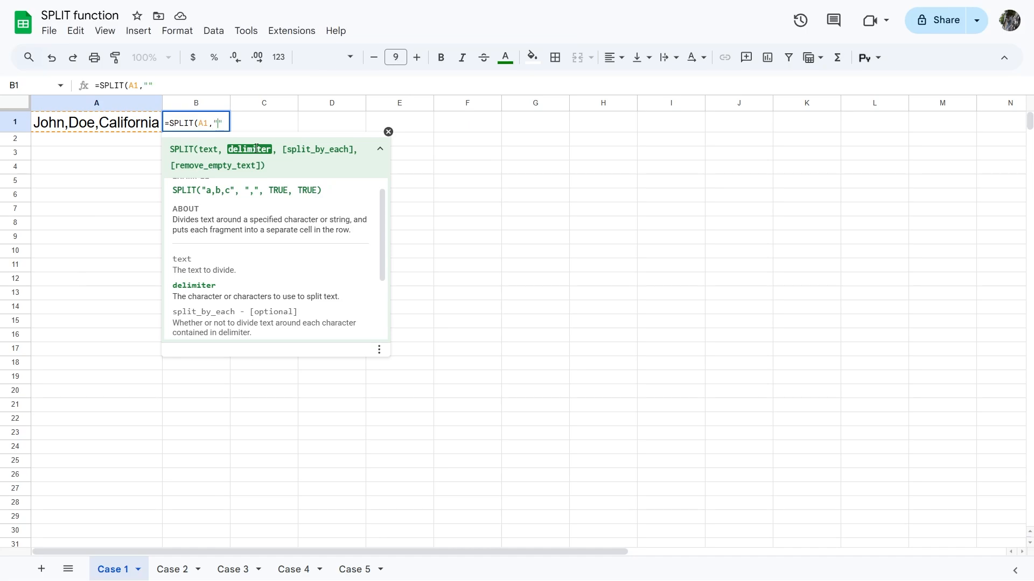
type(",")
key("Return")
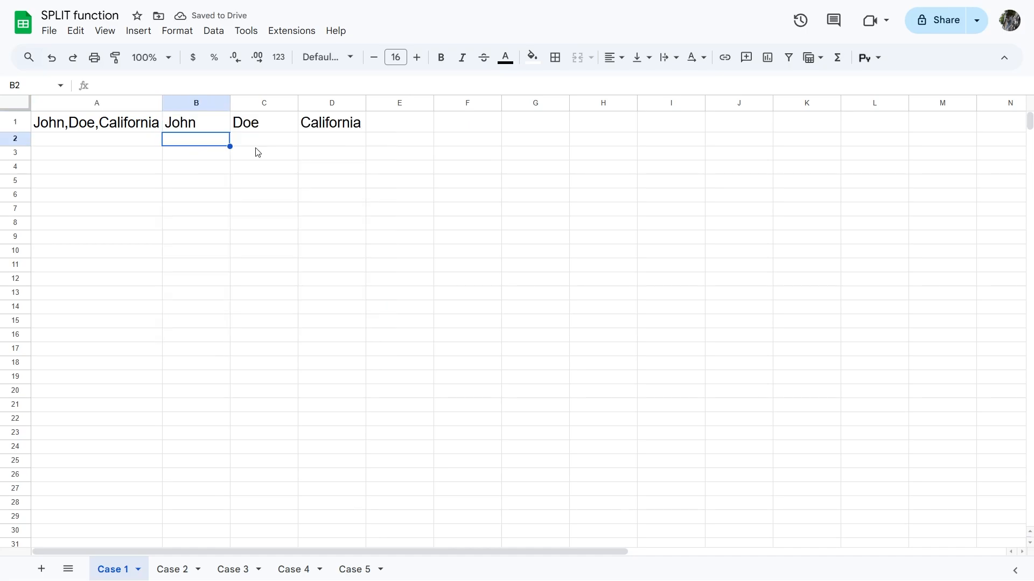
- Copy the split results in B1:D1 and paste them over themselves as values only, then check each cell's content
left_click(217, 128)
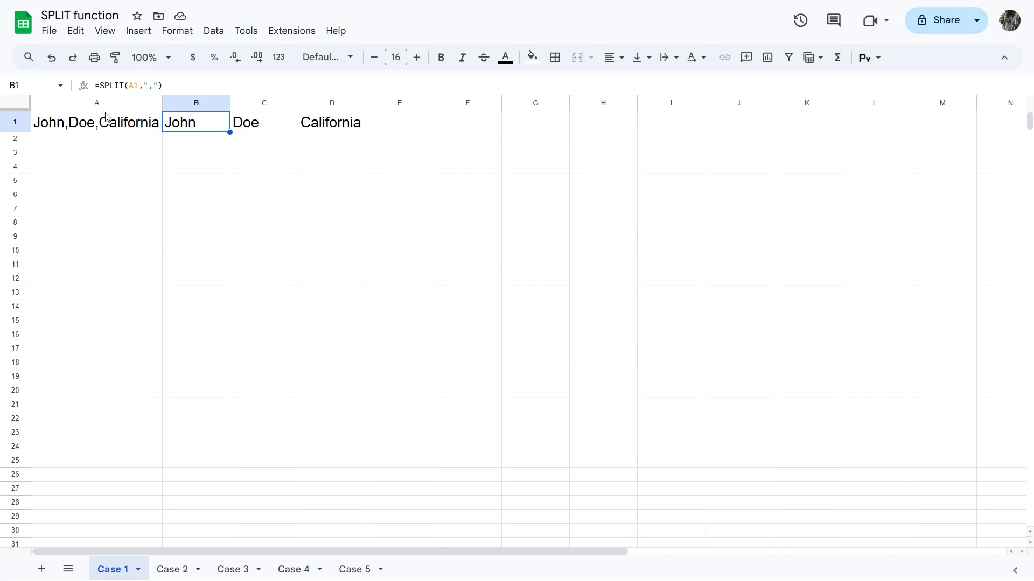
left_click(319, 233)
left_click_drag(197, 126, 349, 124)
key("ctrl+c")
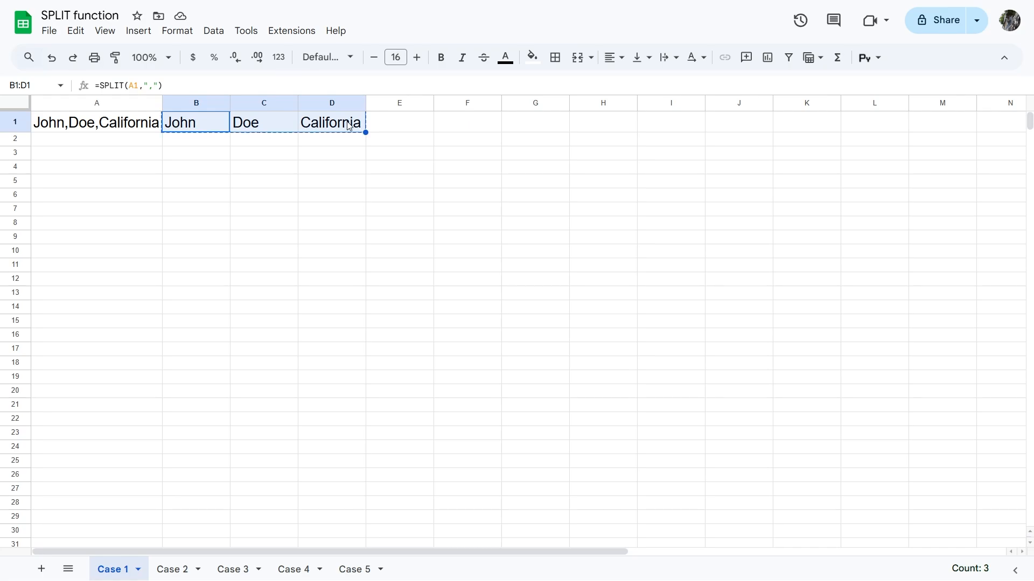
right_click(349, 126)
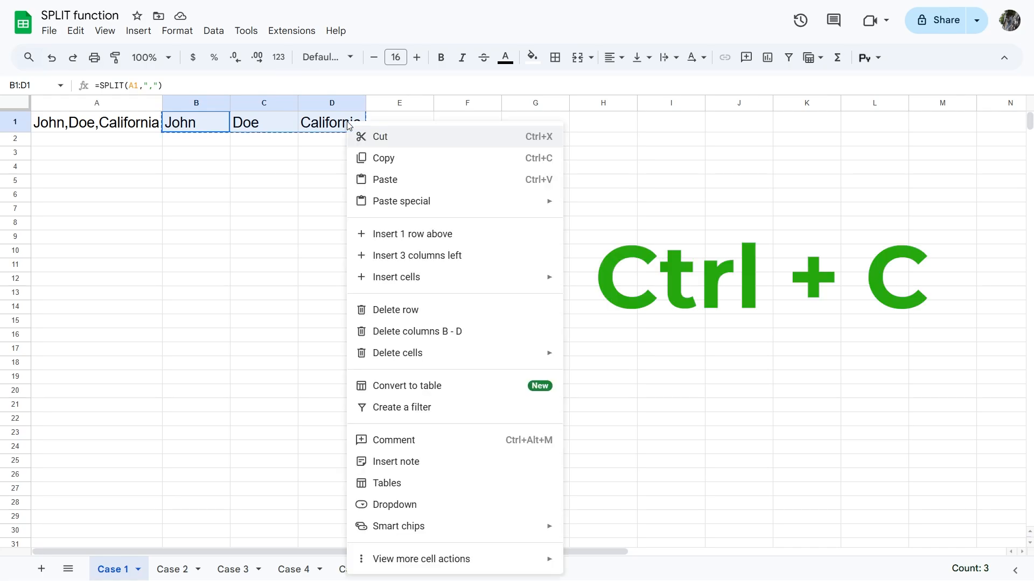
left_click(295, 153)
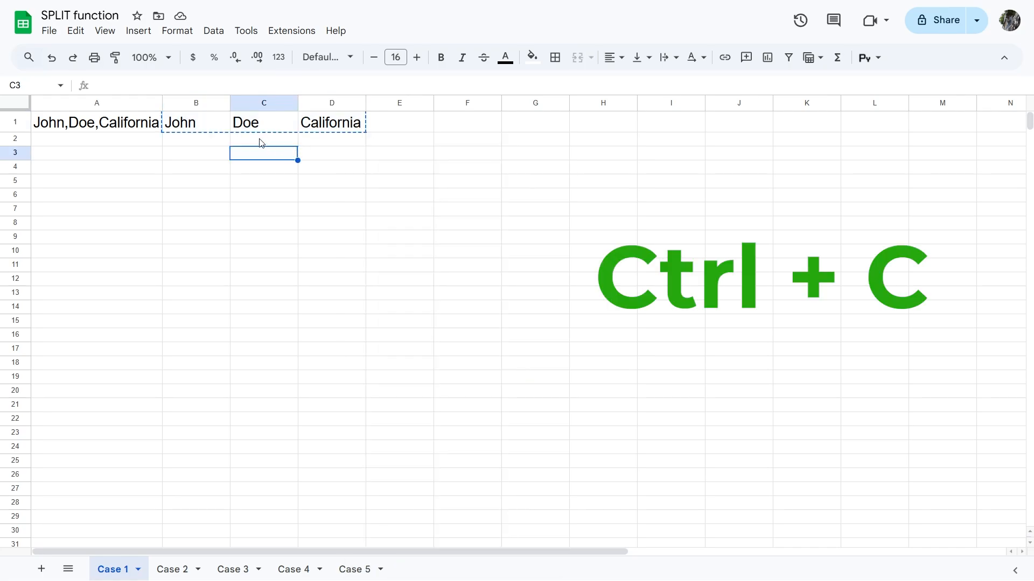
left_click_drag(210, 123, 327, 125)
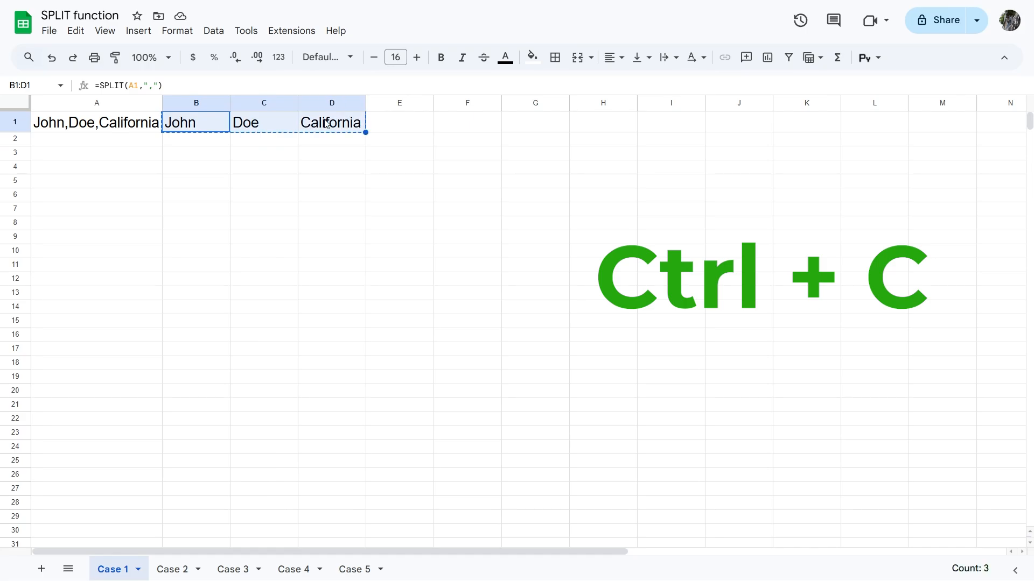
key("ctrl+shift+v")
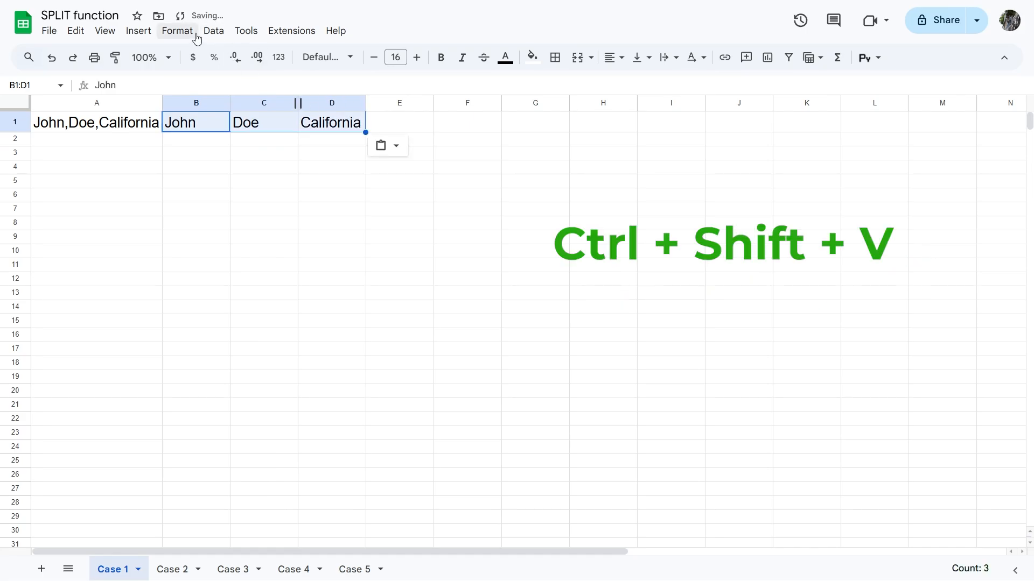
left_click(76, 31)
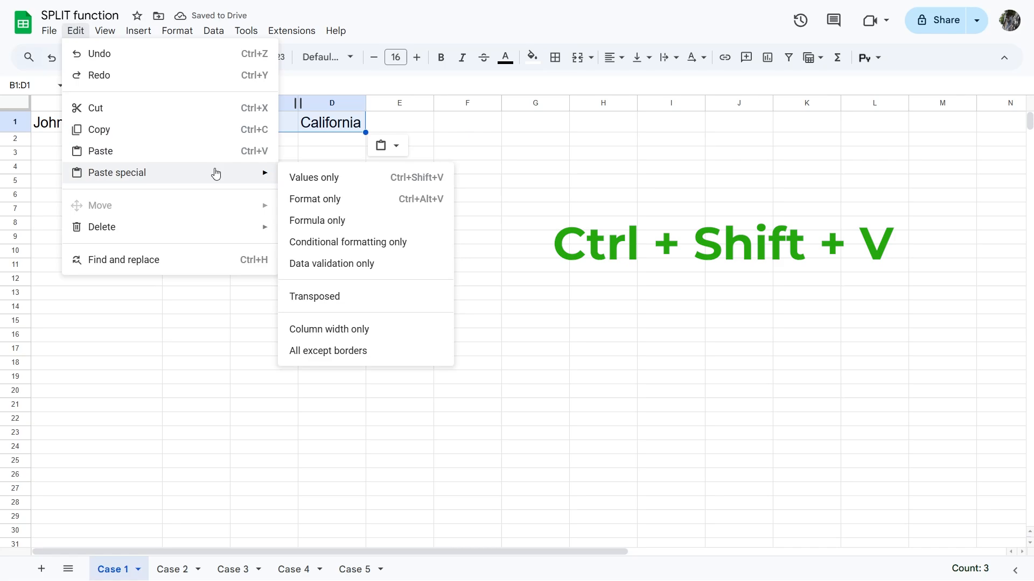
left_click(533, 158)
left_click(205, 122)
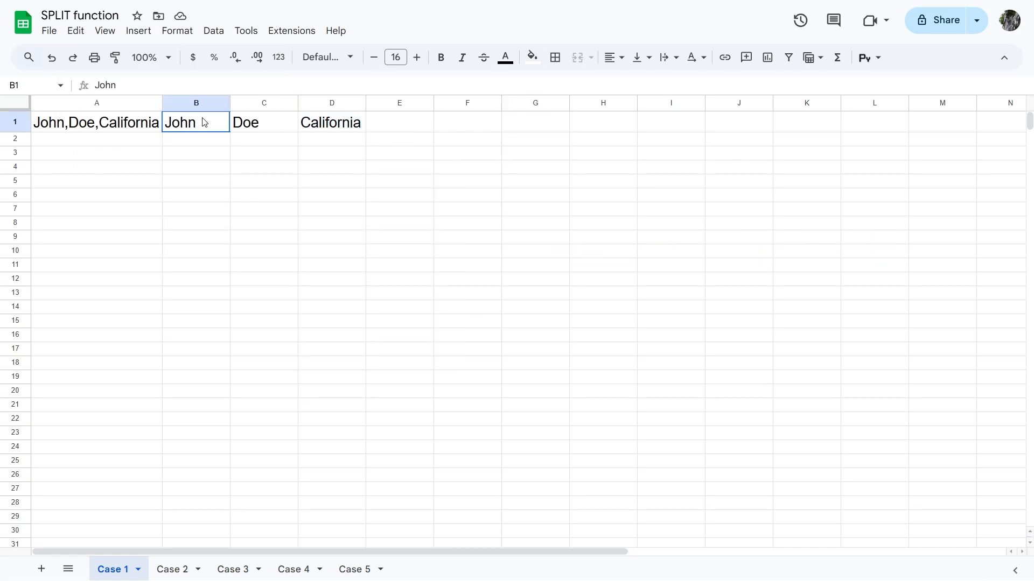
left_click(259, 124)
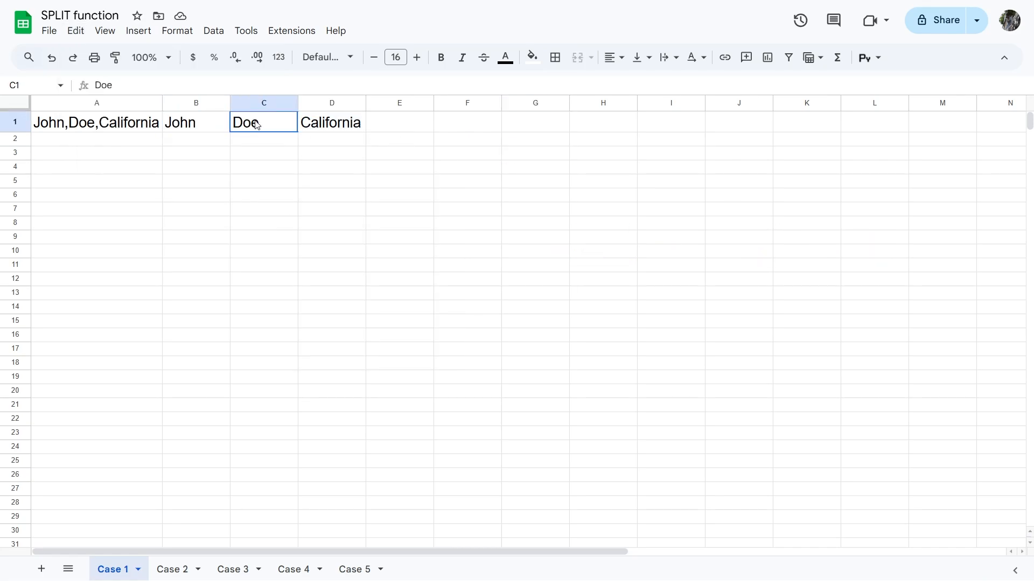
left_click(335, 123)
left_click(210, 124)
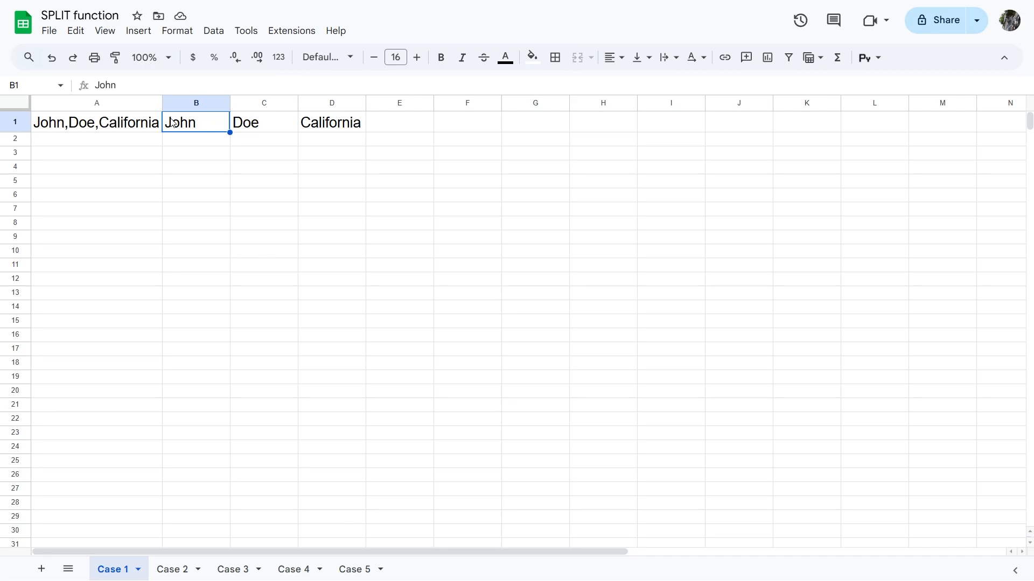
- Delete column A containing the original comma-separated text from the Case 1 sheet
right_click(119, 104)
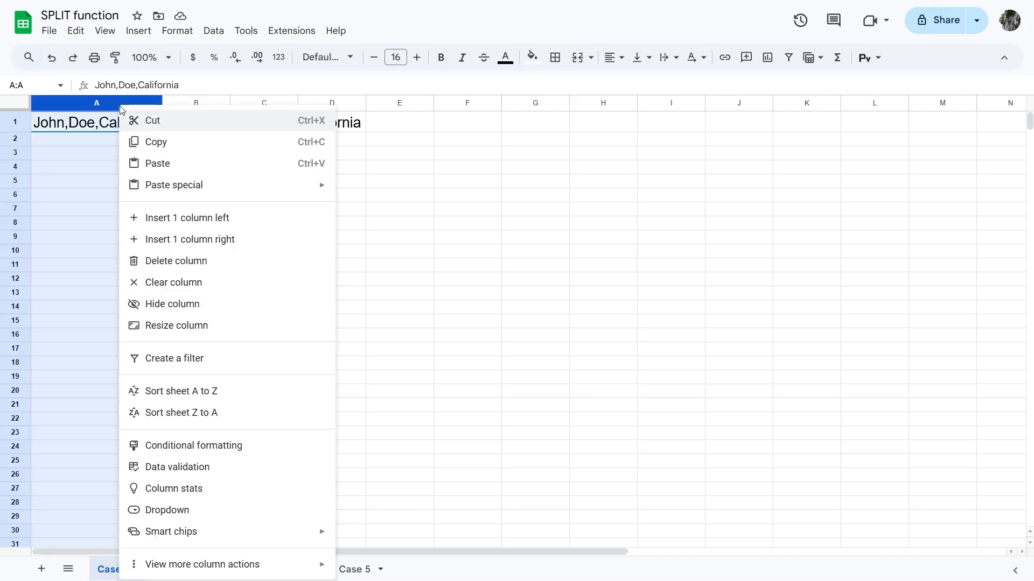
left_click(203, 260)
left_click(244, 200)
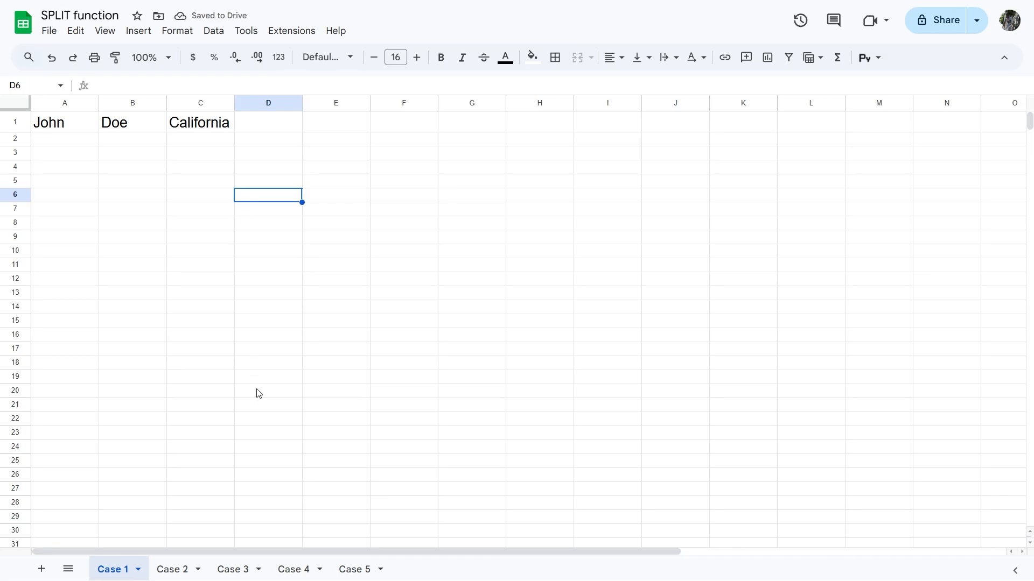
- On the Case 2 sheet, enter =SPLIT(A2,",") in cell B2 and fill the formula down to B3
left_click(176, 572)
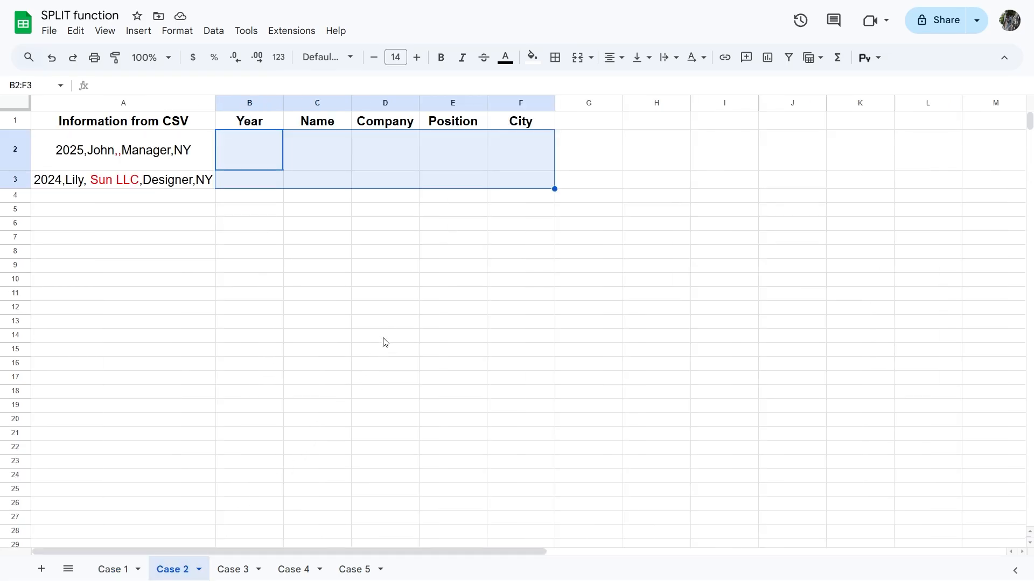
left_click(393, 329)
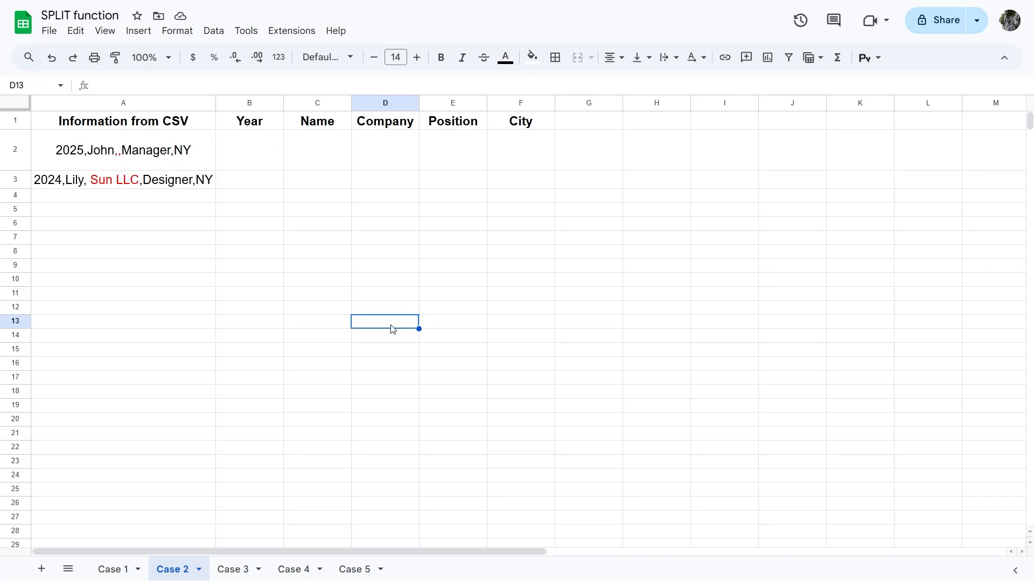
left_click(255, 157)
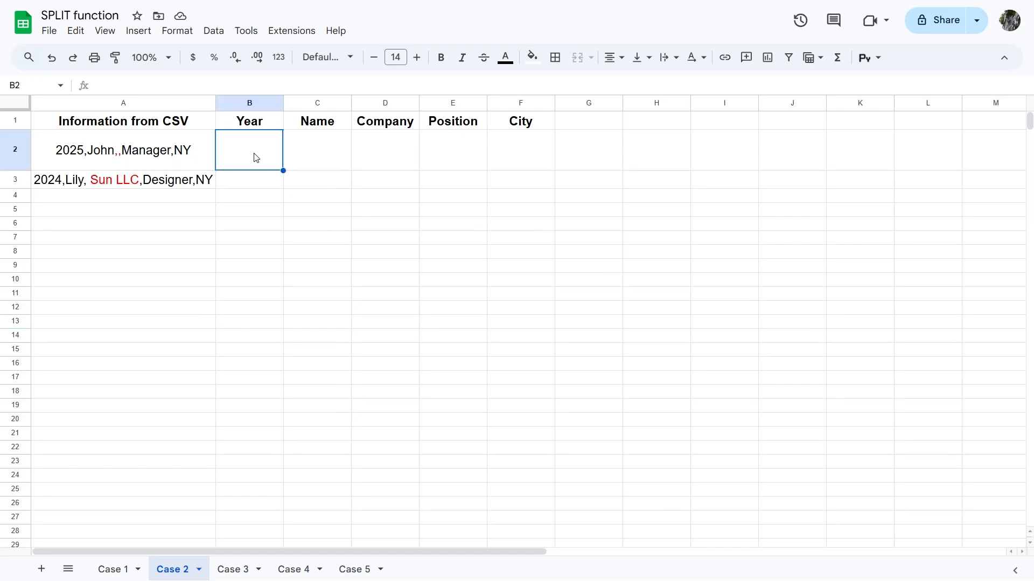
type("=")
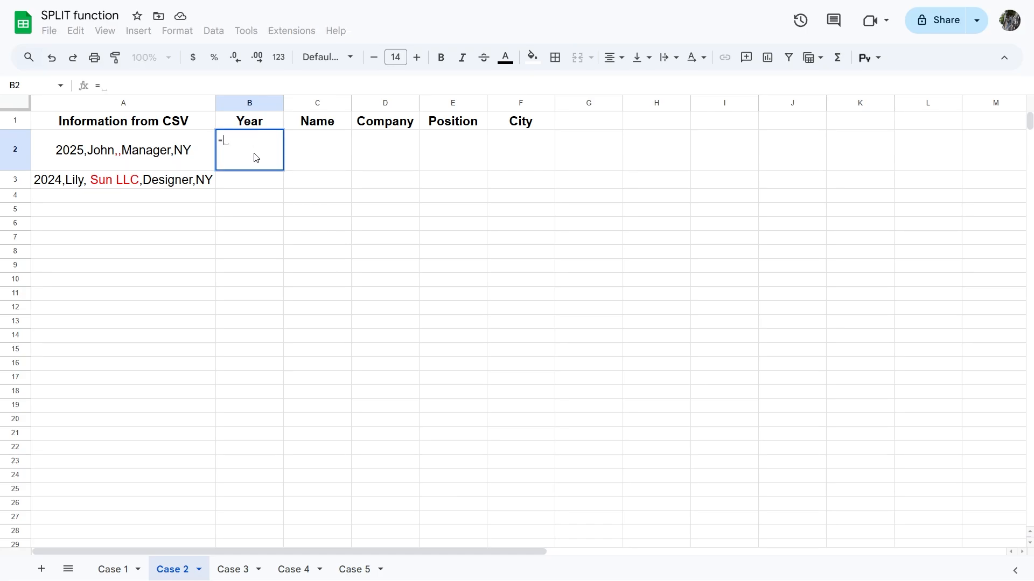
type("spli")
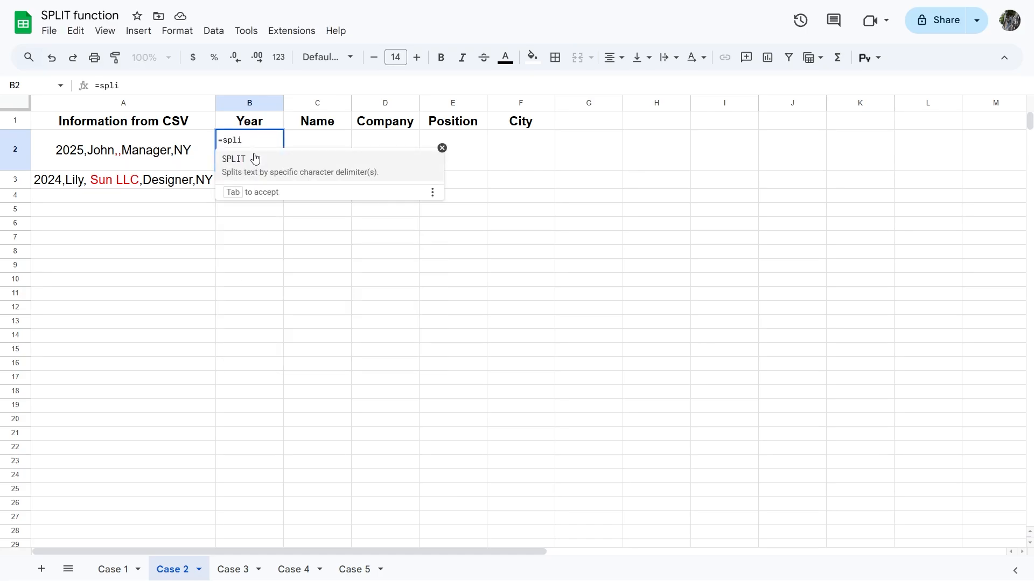
left_click(255, 160)
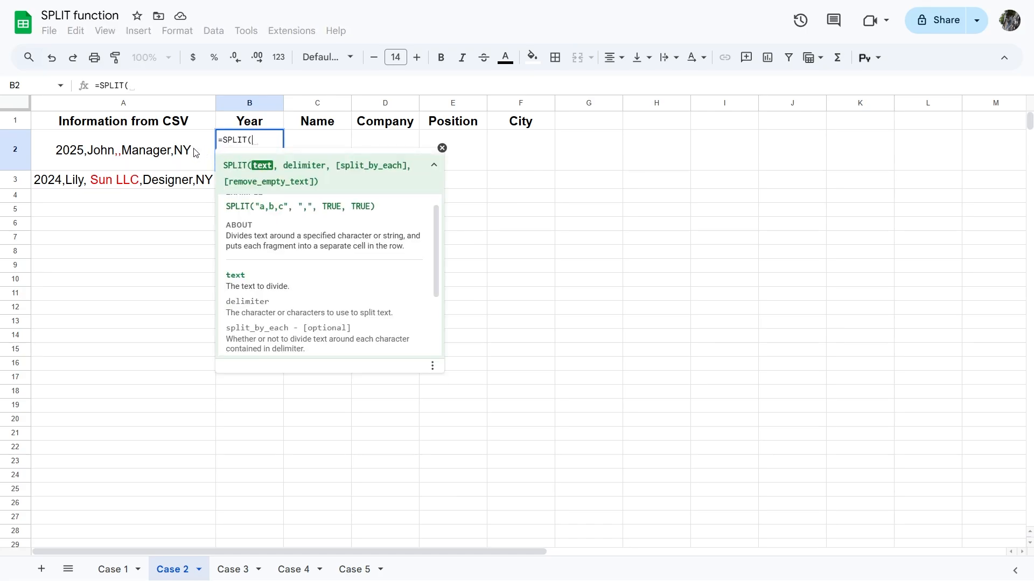
left_click(172, 151)
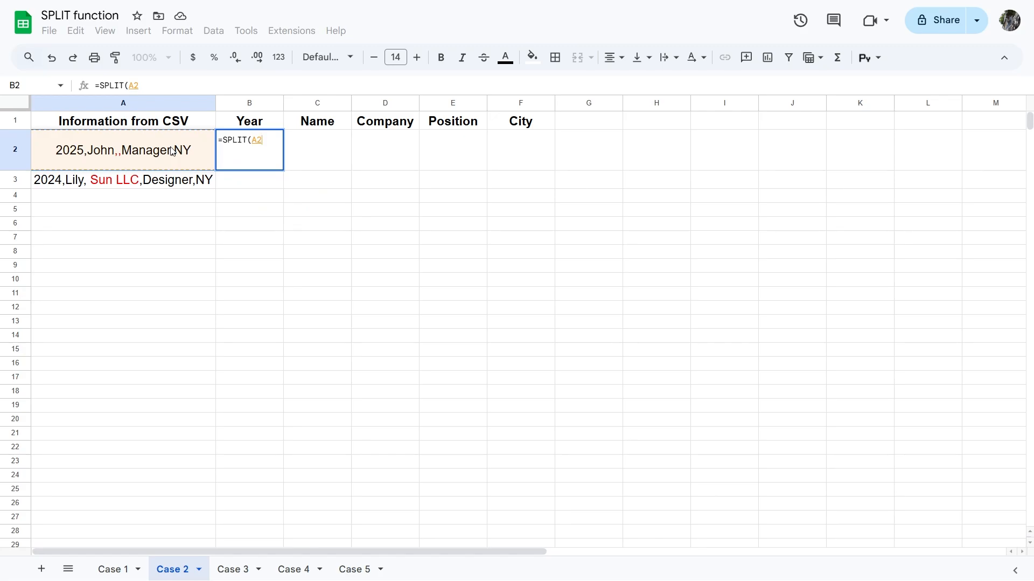
type(",")
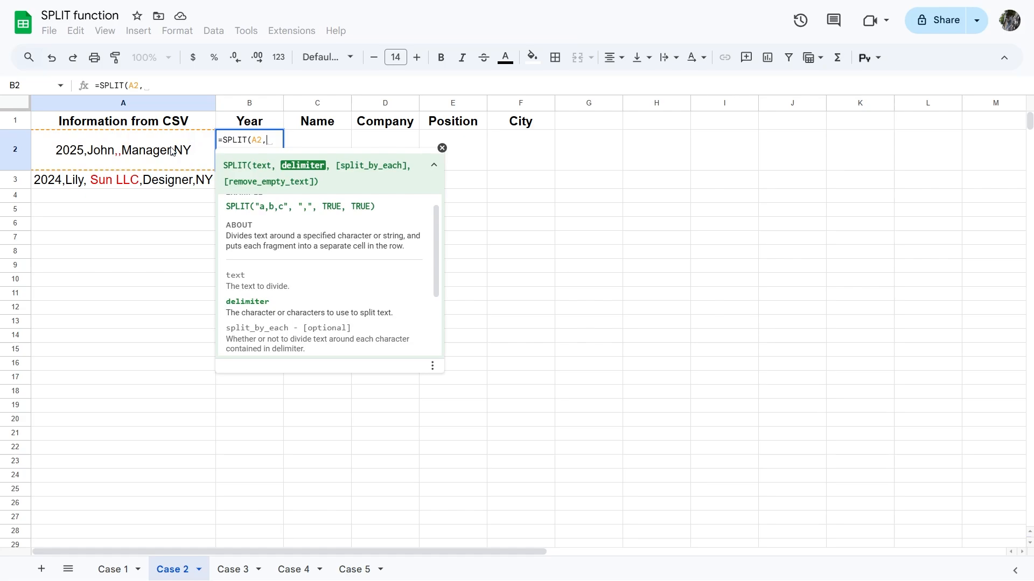
type("\"\"")
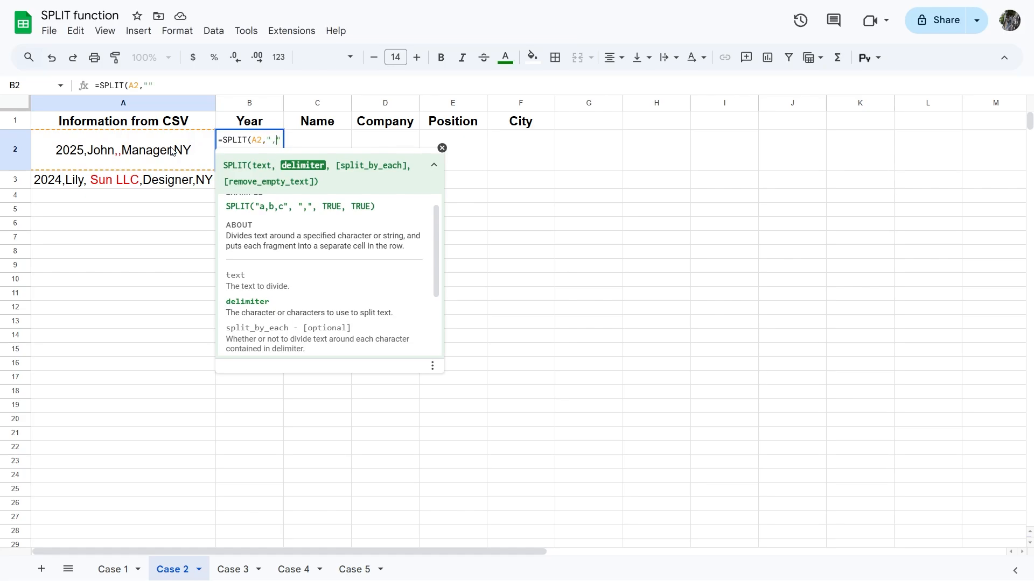
type(",")
key("Return")
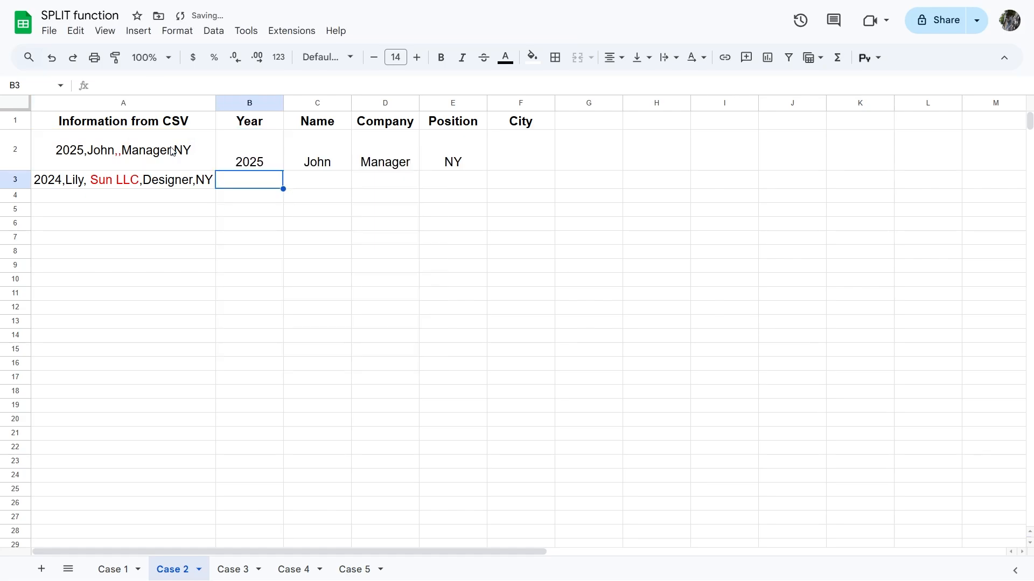
left_click(279, 166)
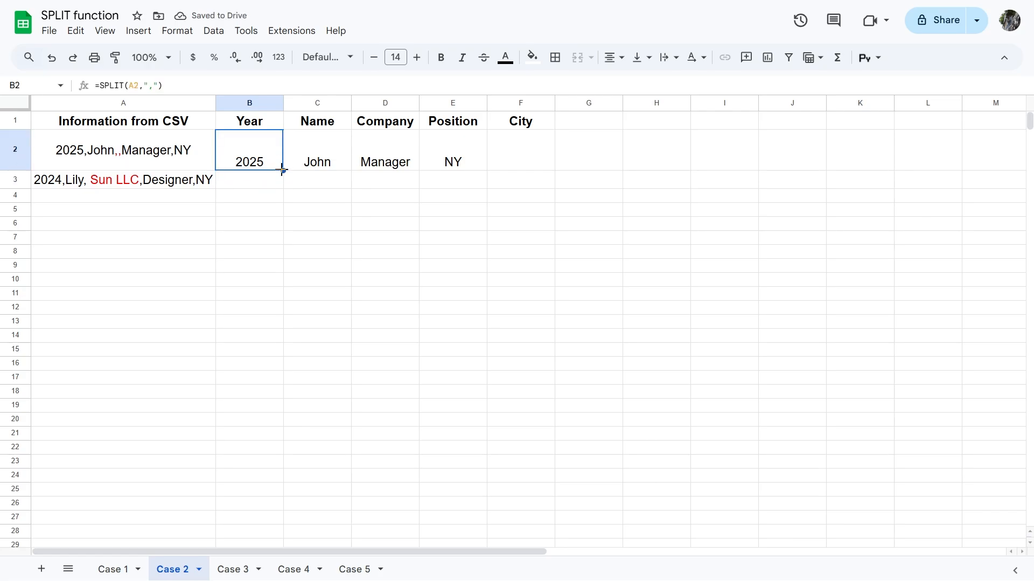
left_click_drag(282, 170, 281, 186)
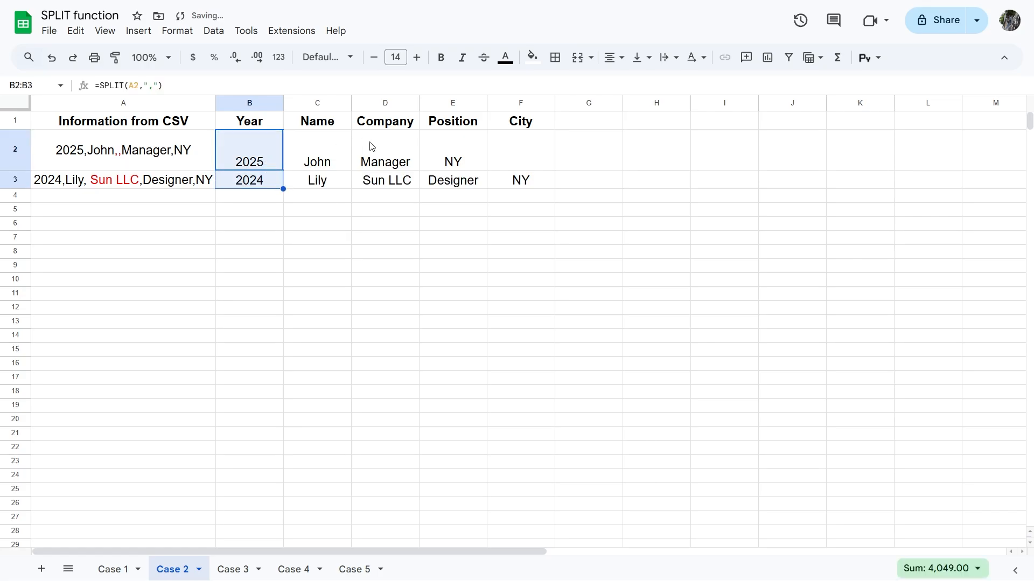
- Change the formula in B2 to =SPLIT(A2,",",,FALSE) so that empty values between commas are kept
left_click(267, 145)
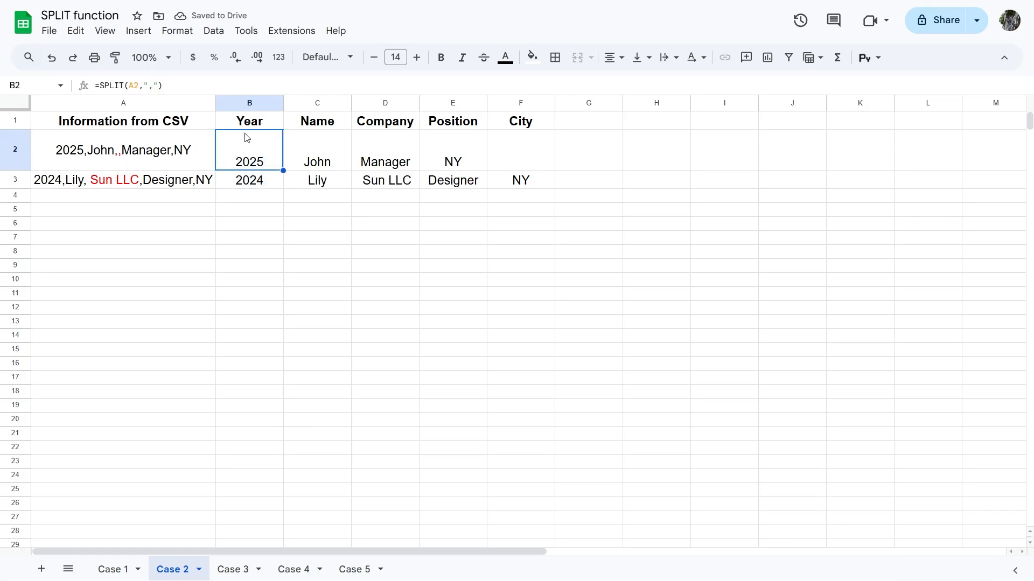
left_click(158, 86)
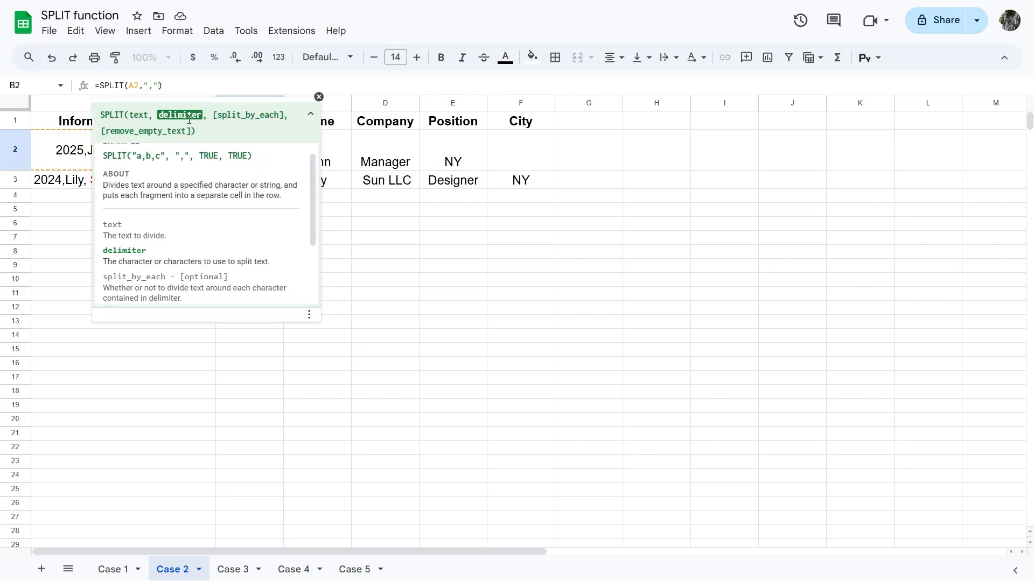
type(",,")
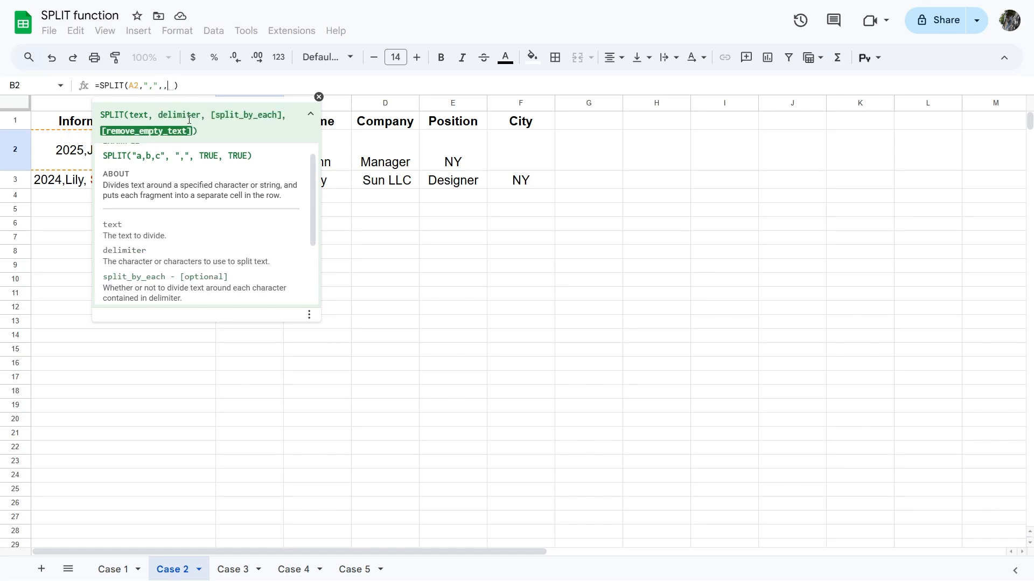
type("fal")
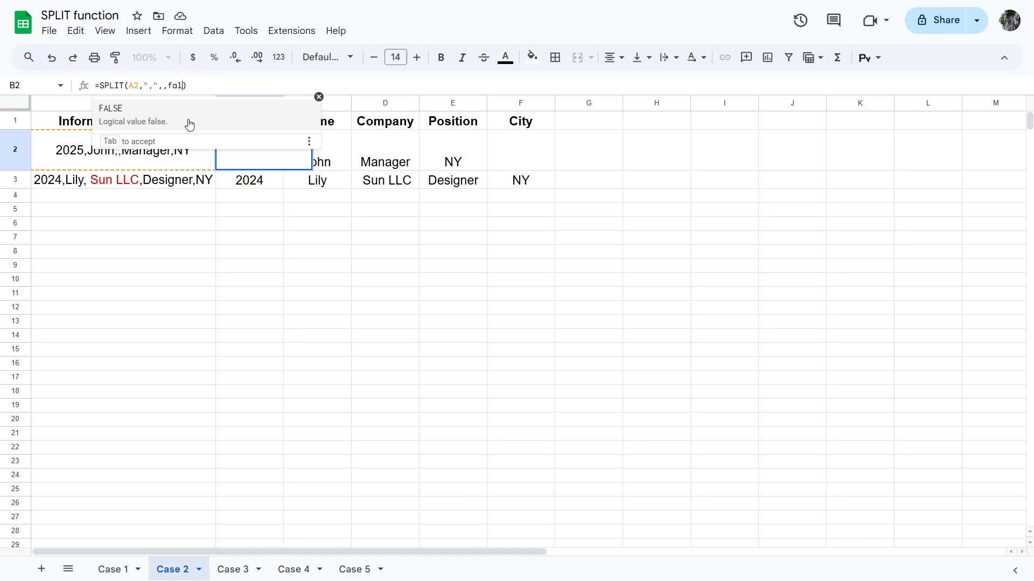
left_click(189, 125)
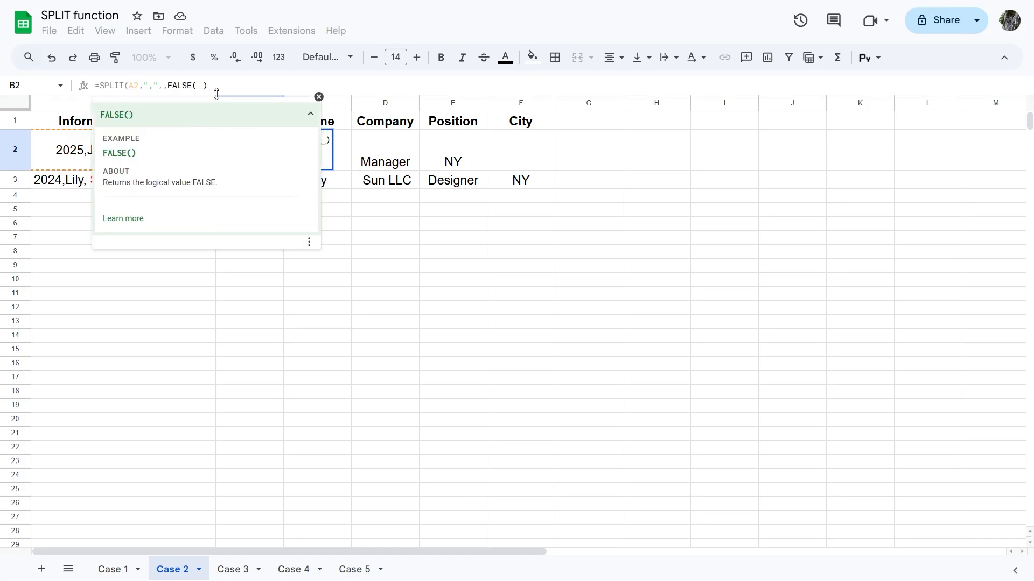
key("BackSpace")
key("Return")
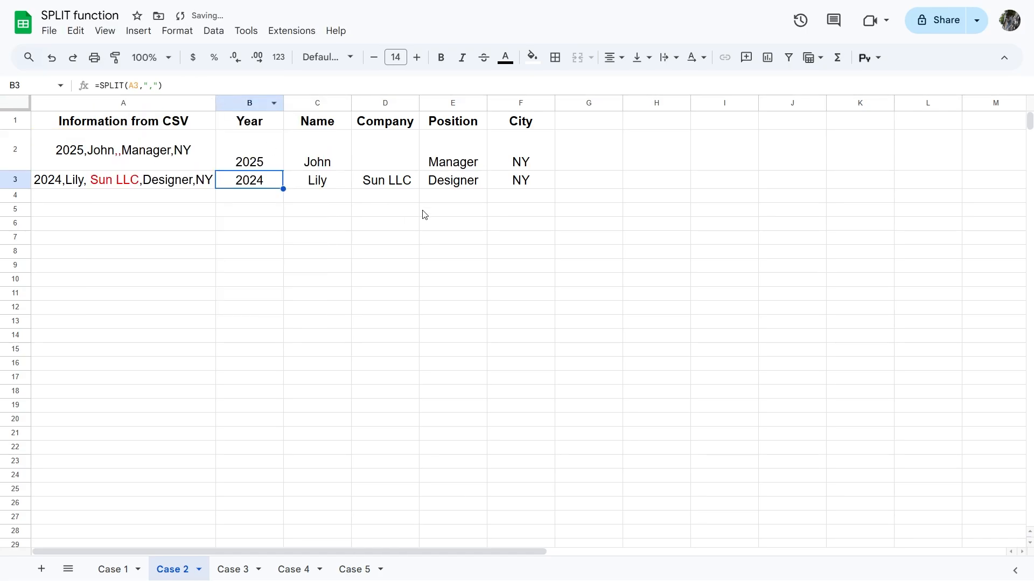
- Fill the updated SPLIT formula from B2 down to B3
left_click(393, 159)
left_click(277, 160)
left_click_drag(282, 171, 284, 188)
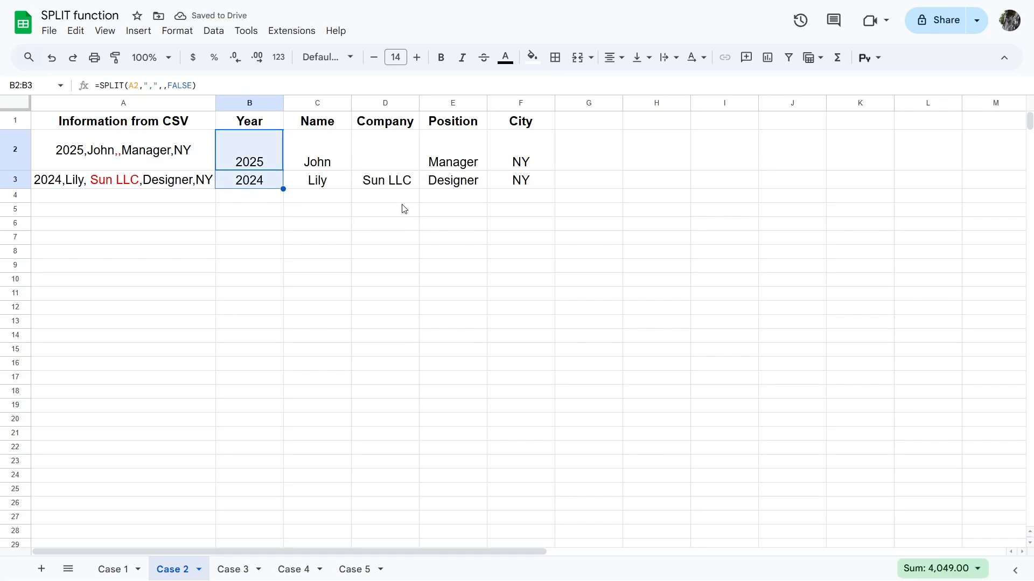
- On the Case 3 sheet, enter =SPLIT(A1,"||") in cell B1 to divide the text in A1
left_click(235, 571)
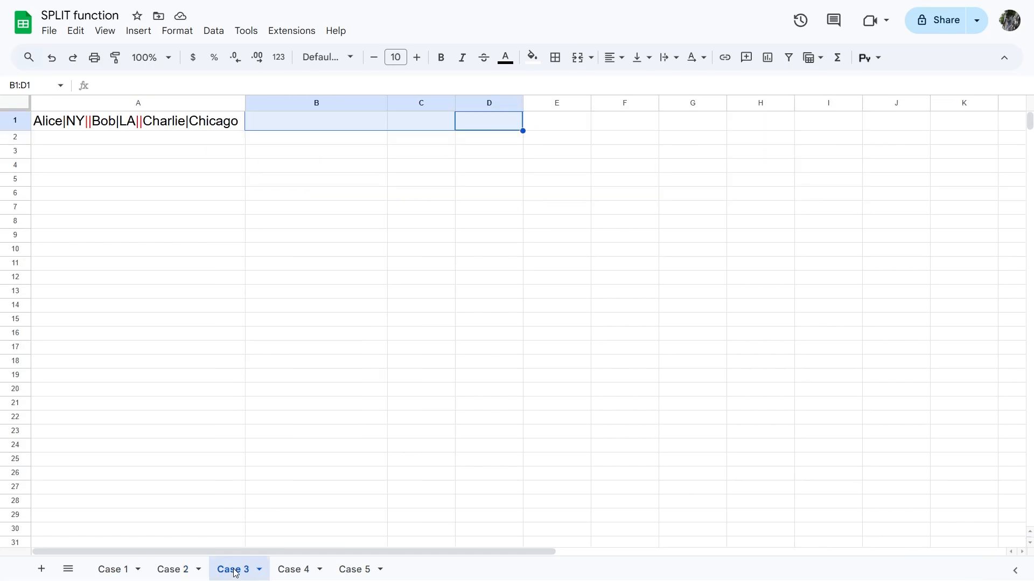
left_click(305, 270)
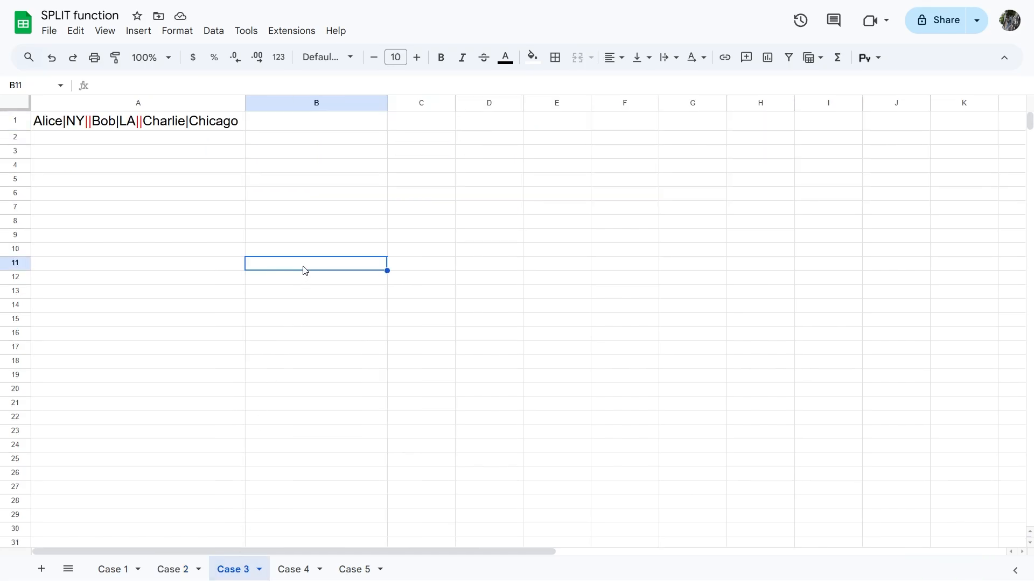
left_click(296, 123)
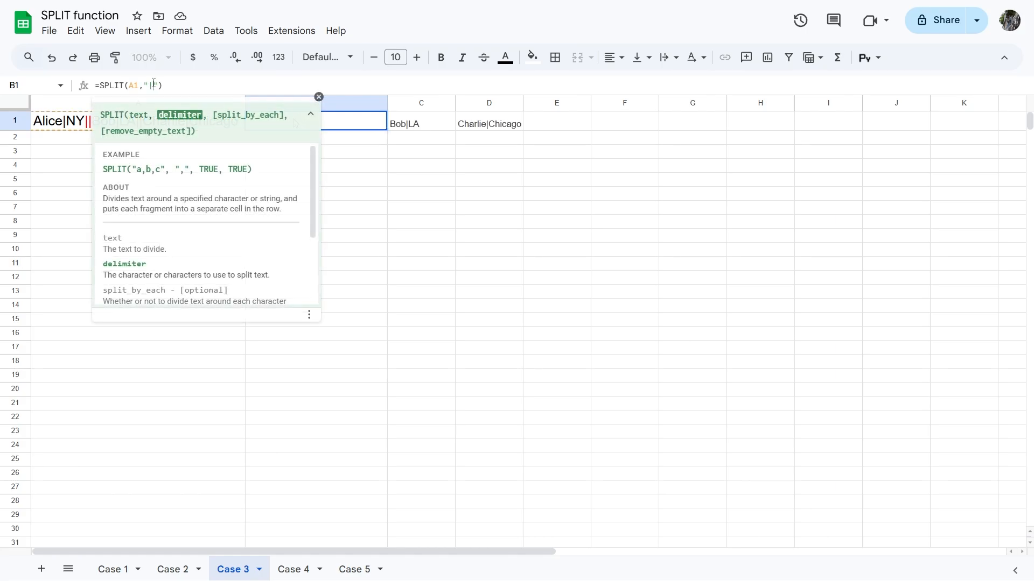
type("||")
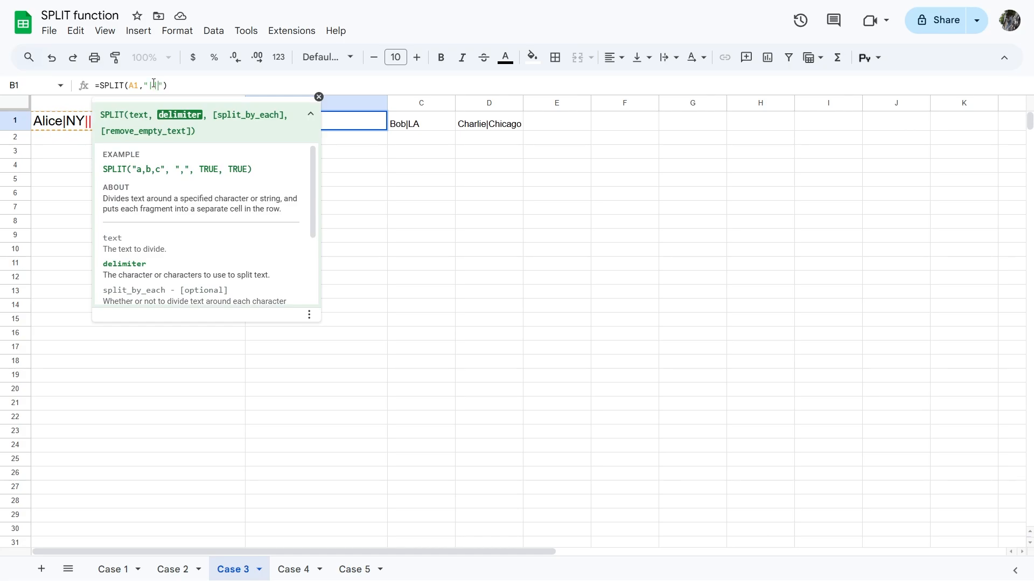
key("Return")
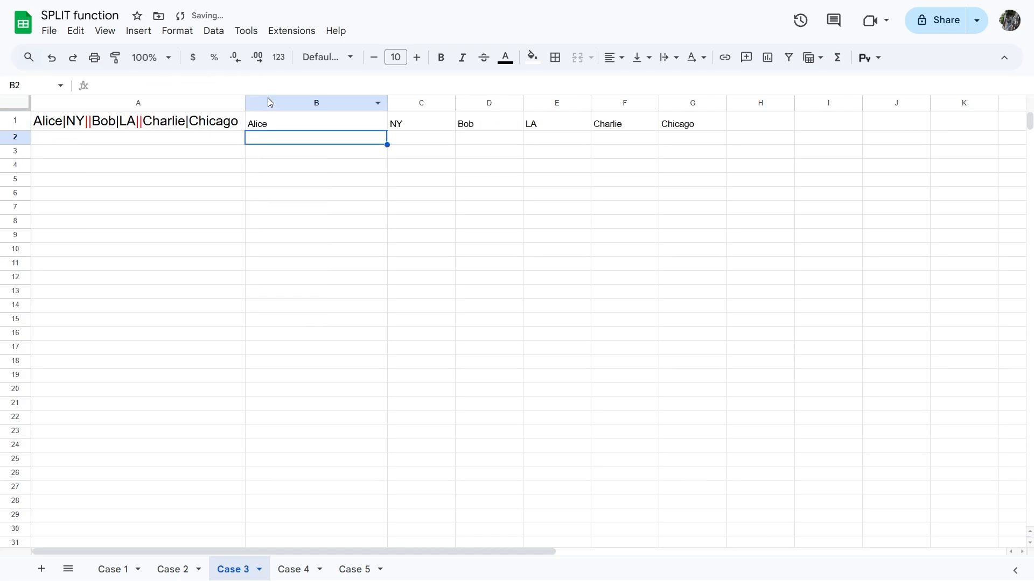
- Change the formula in B1 to =SPLIT(A1,"||", FALSE) so the text splits only at the full double-bar delimiter
left_click(291, 124)
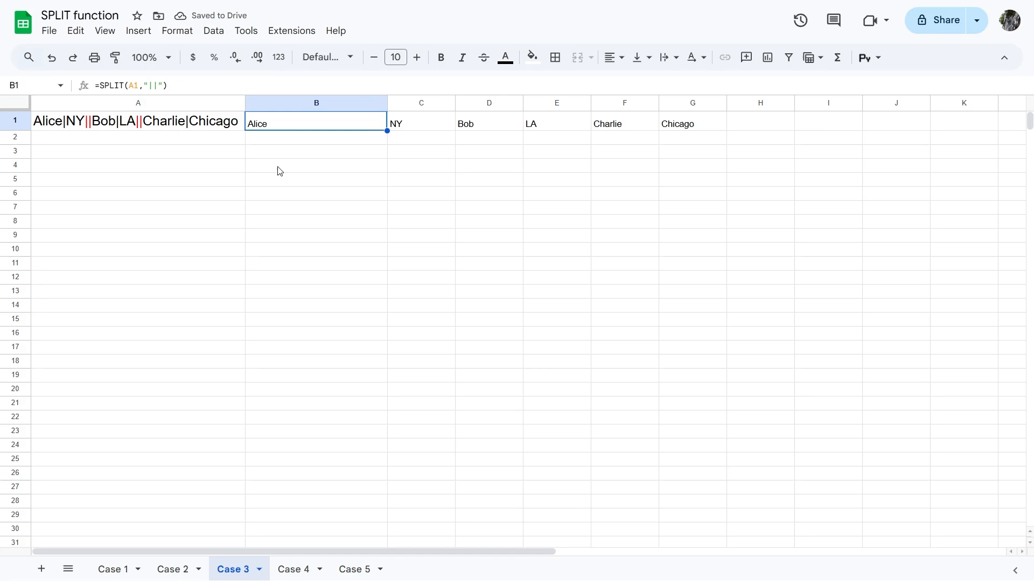
left_click(280, 172)
left_click(273, 128)
left_click(164, 85)
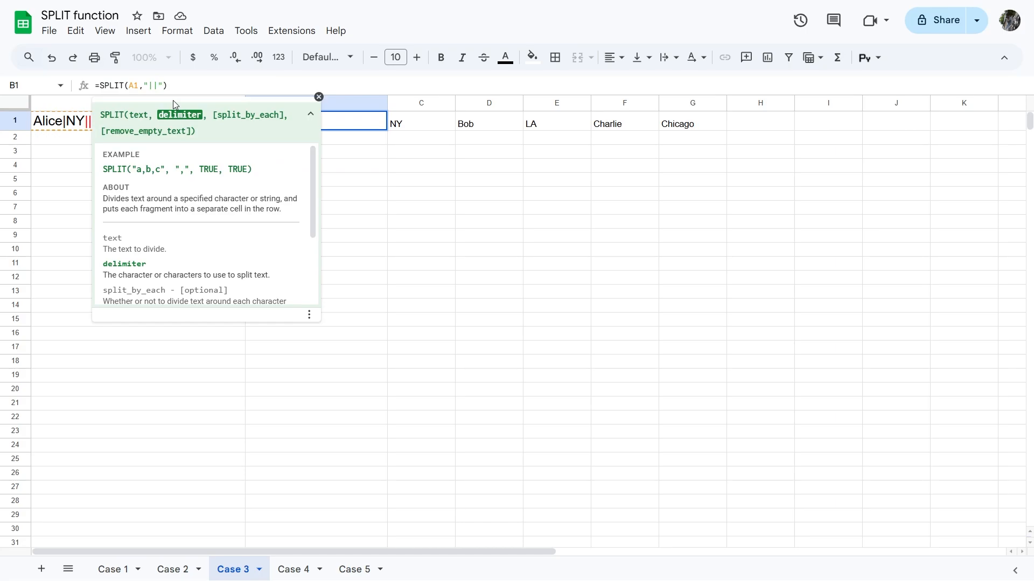
type(", FA")
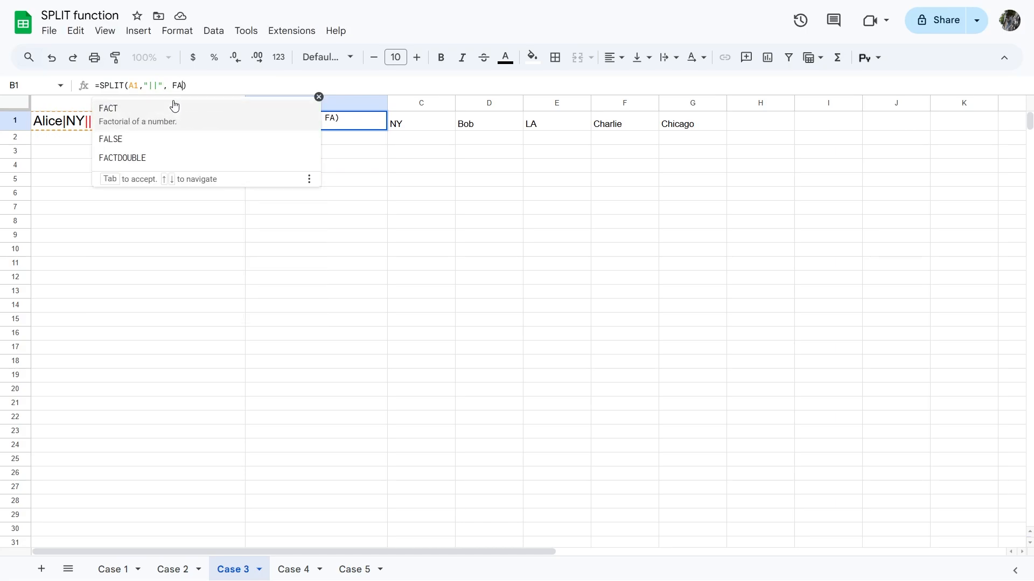
type("LSE")
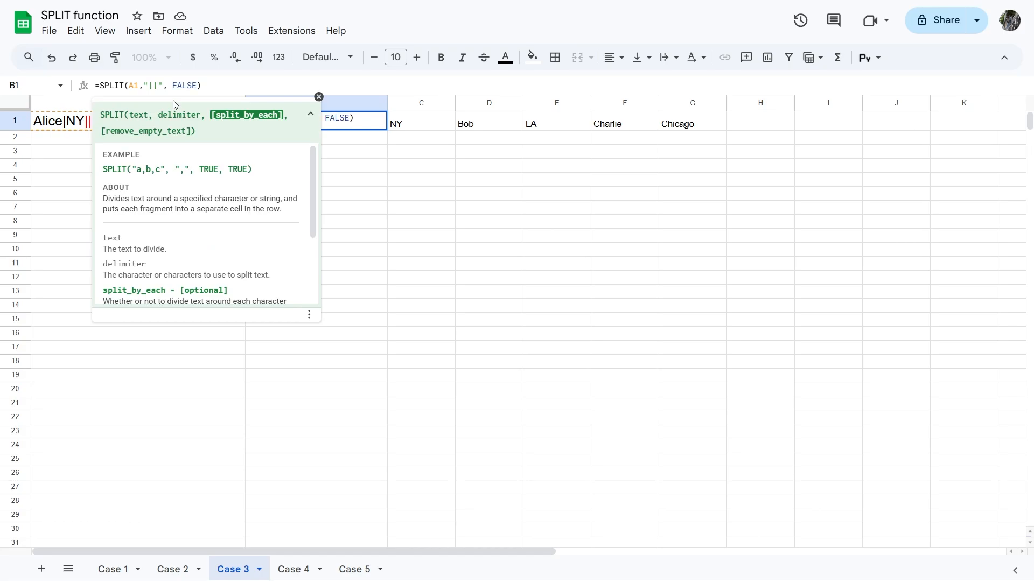
key("Return")
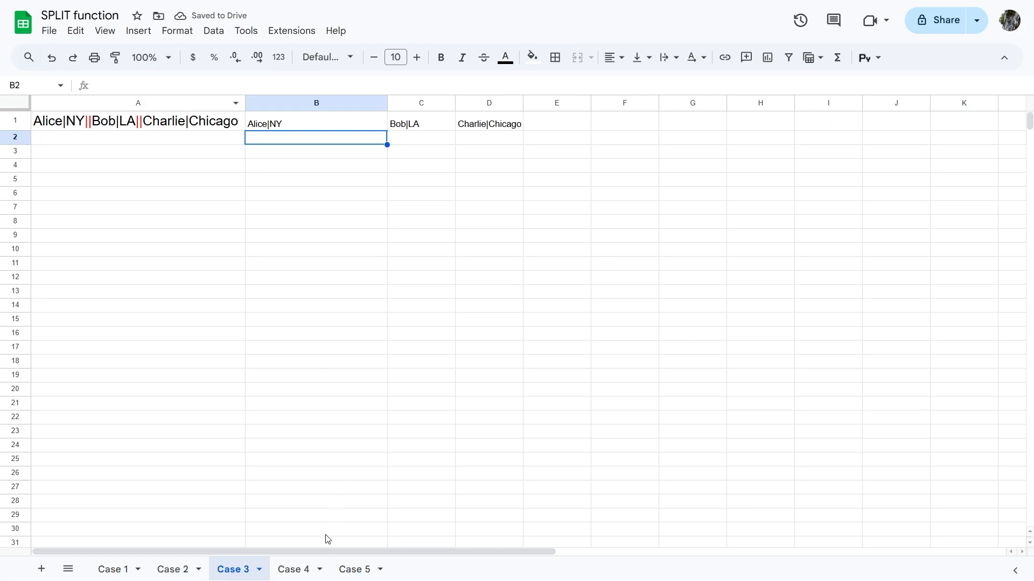
- On the Case 4 sheet, apply Split text to columns to column A with the separator detected automatically
left_click(294, 572)
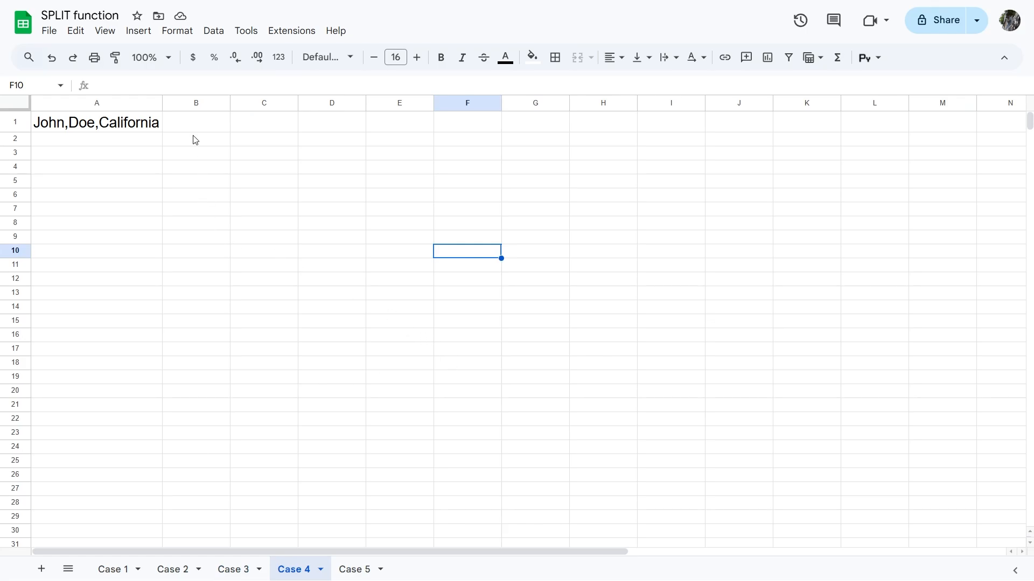
left_click(119, 101)
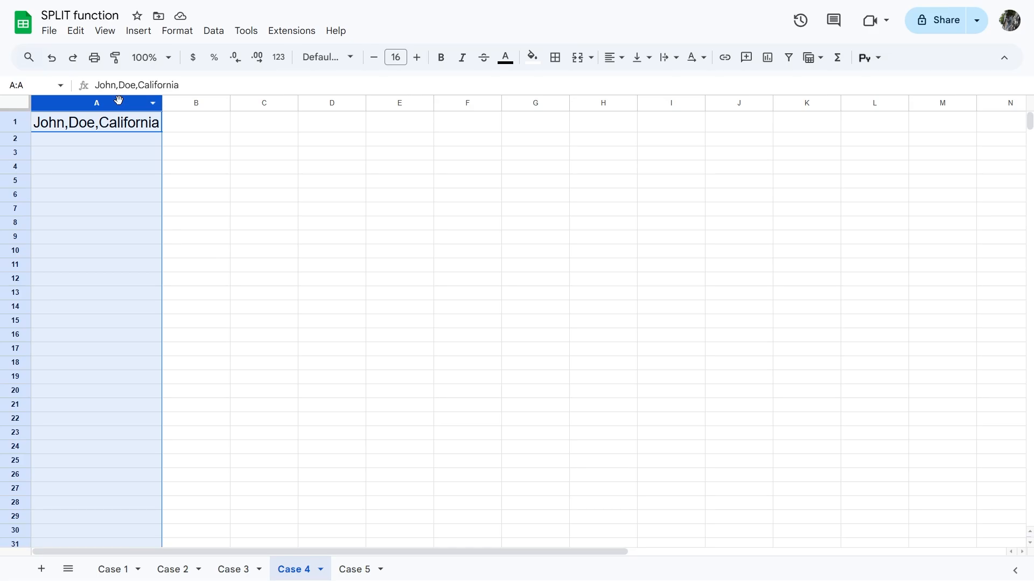
left_click(215, 33)
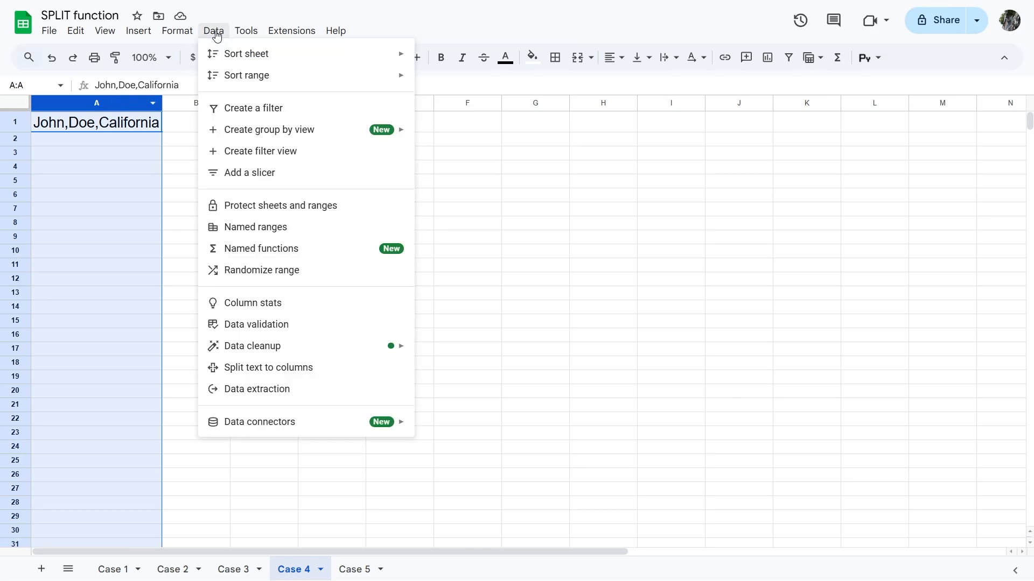
left_click(283, 367)
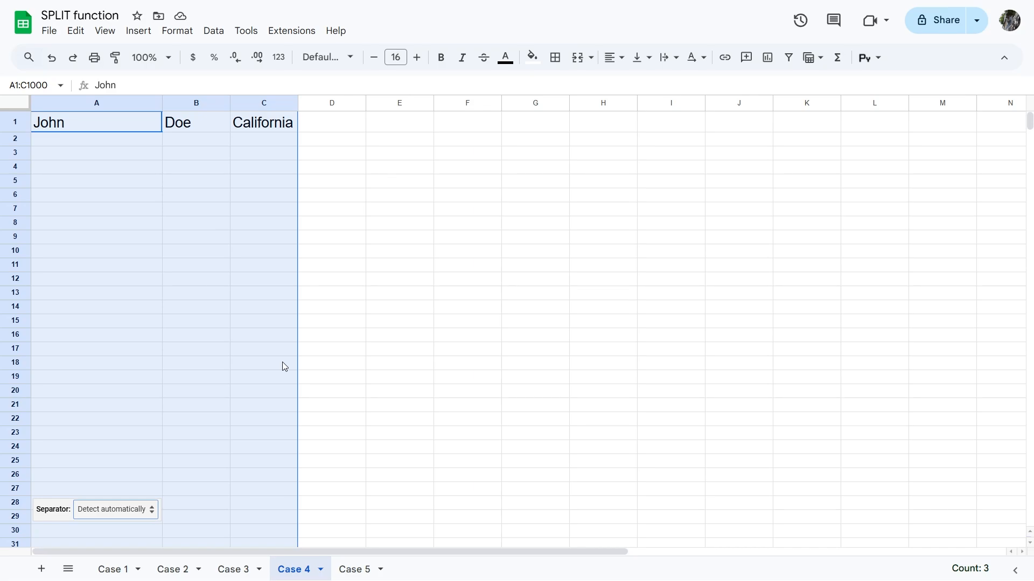
left_click(153, 513)
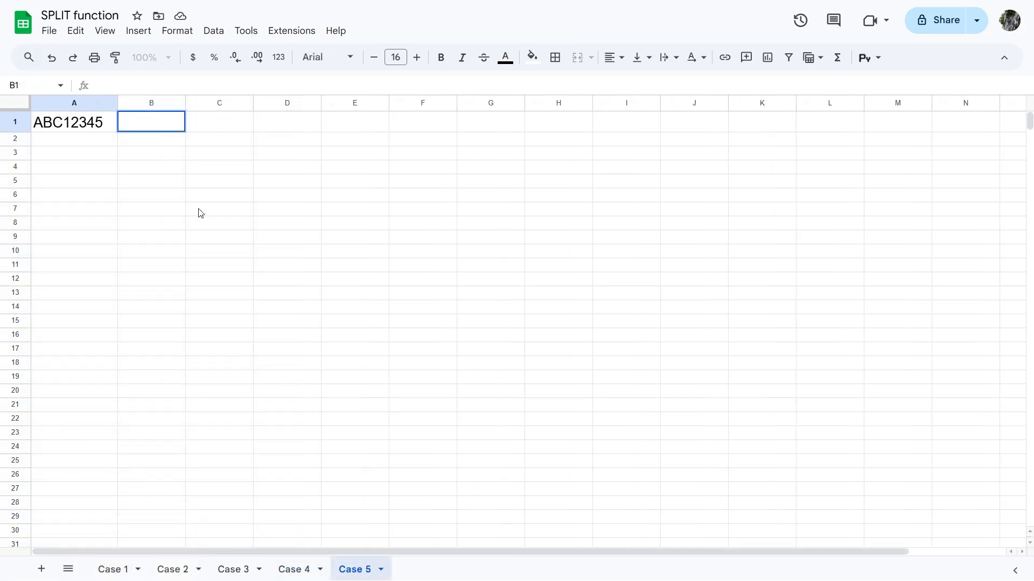
- On the Case 5 sheet, enter =RIGHT(A1,5) in cell B1 to extract the last five characters of A1
left_click(199, 212)
left_click(94, 129)
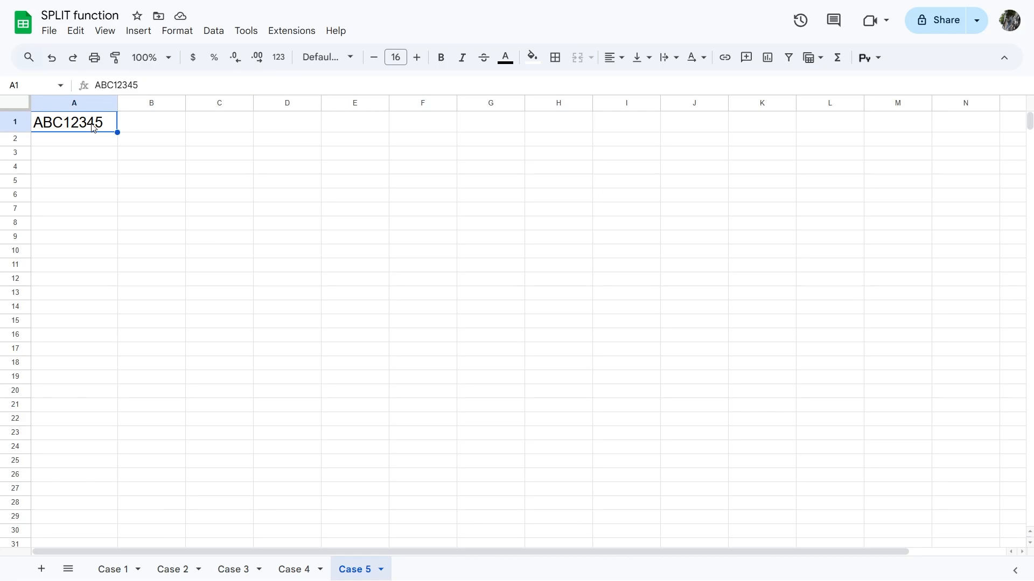
left_click(179, 125)
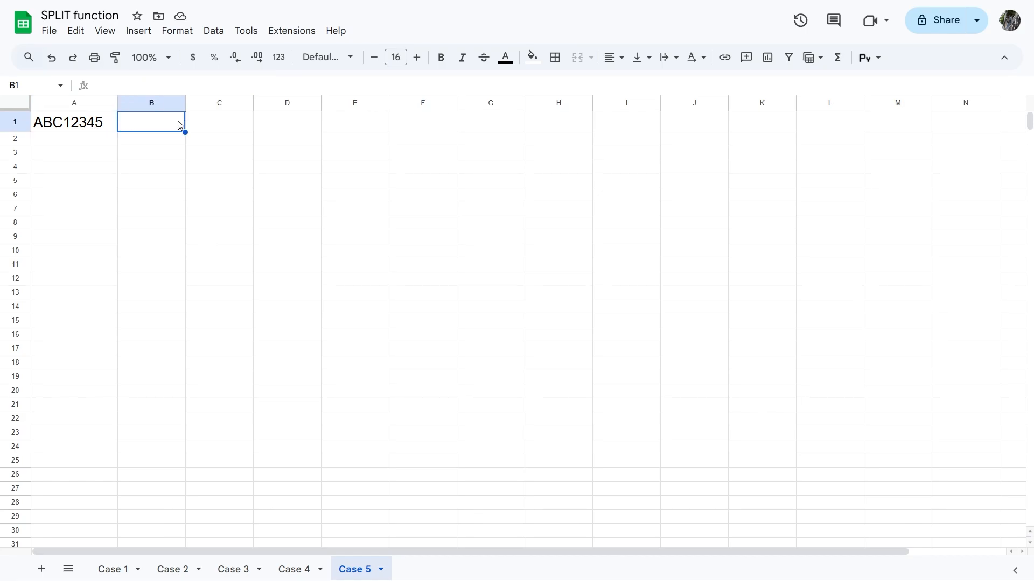
type("=ri")
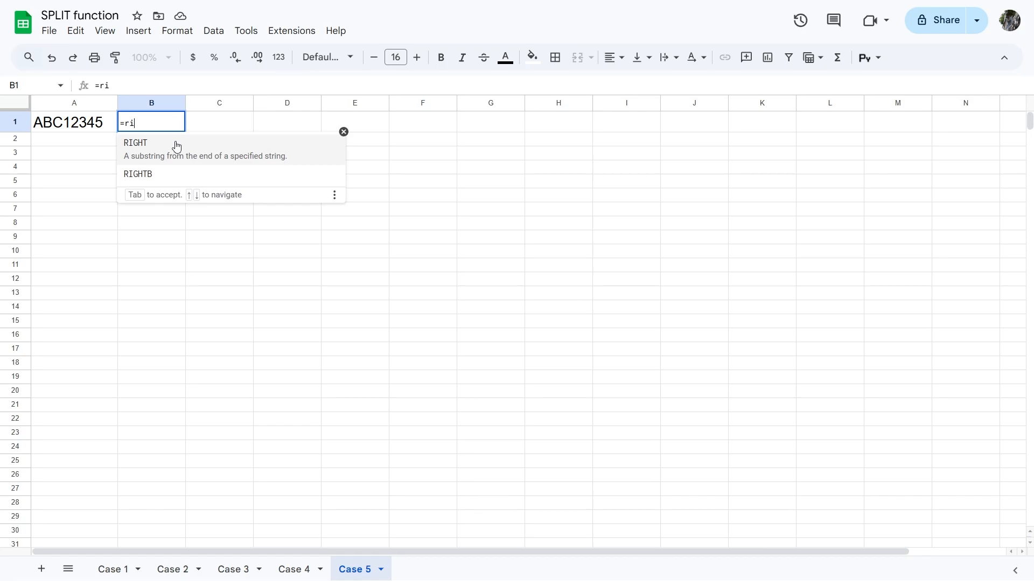
left_click(178, 145)
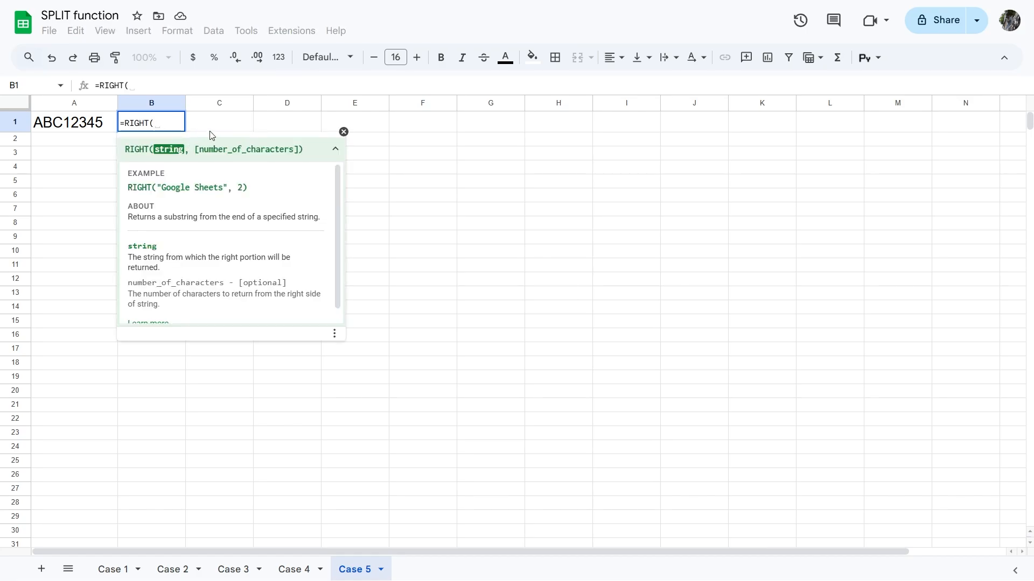
left_click(97, 122)
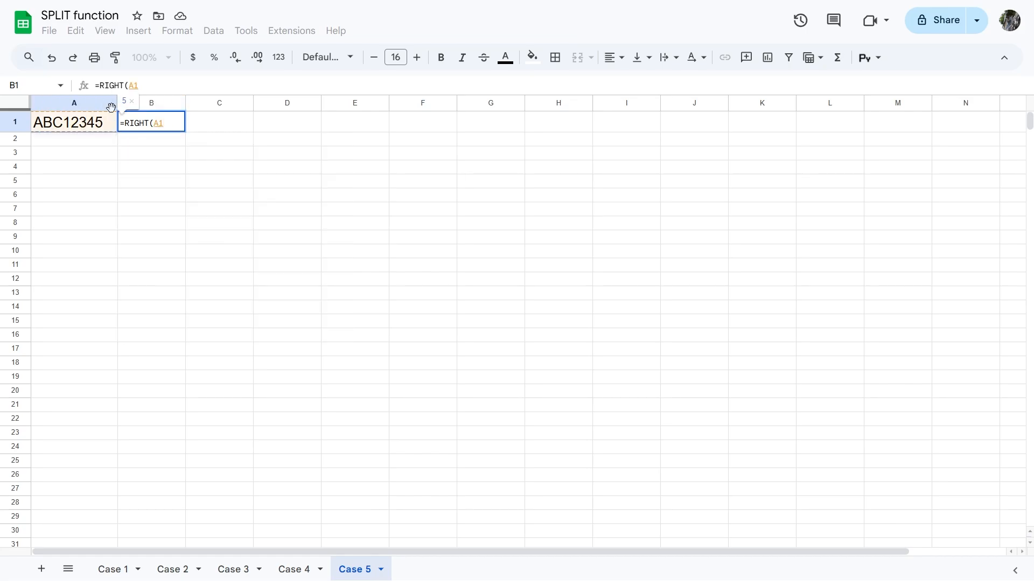
type(",5")
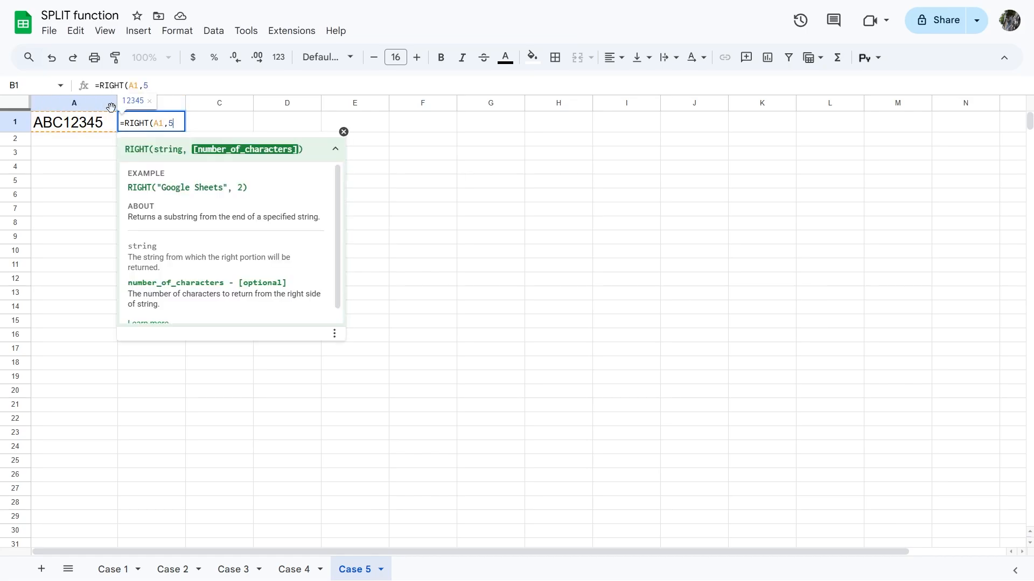
key("Return")
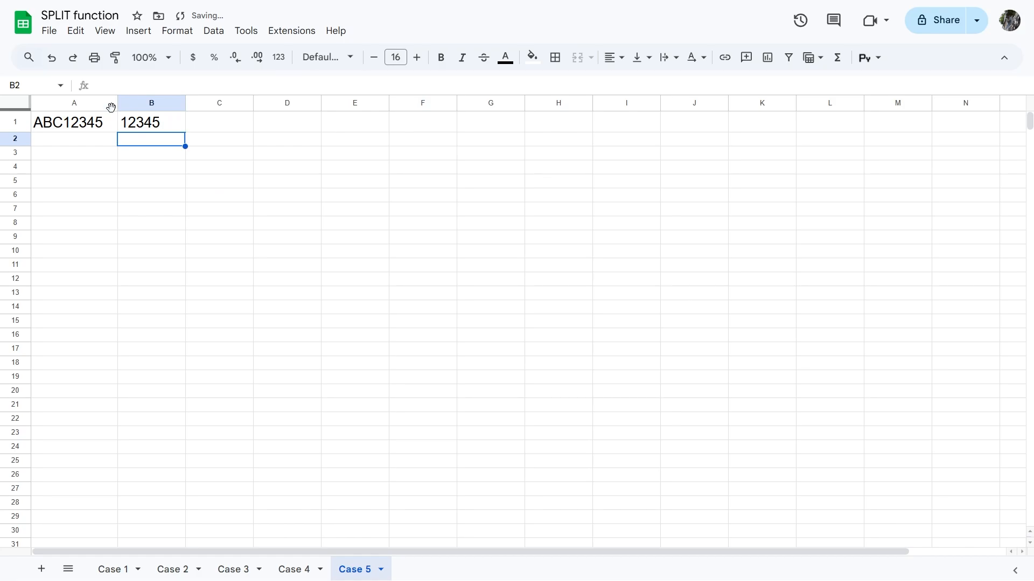
- Delete column B containing the RIGHT formula from the Case 5 sheet
left_click(155, 199)
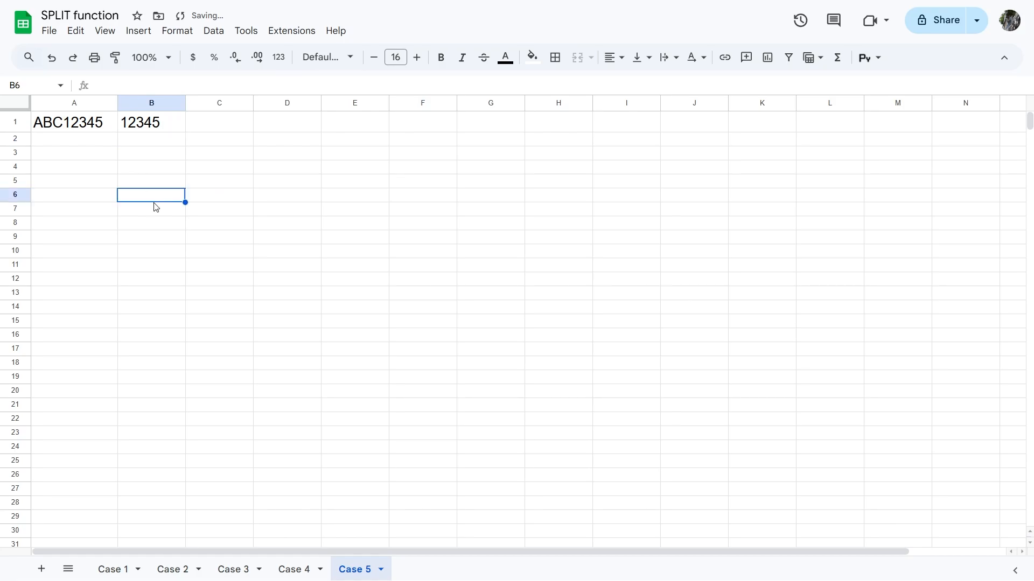
right_click(162, 103)
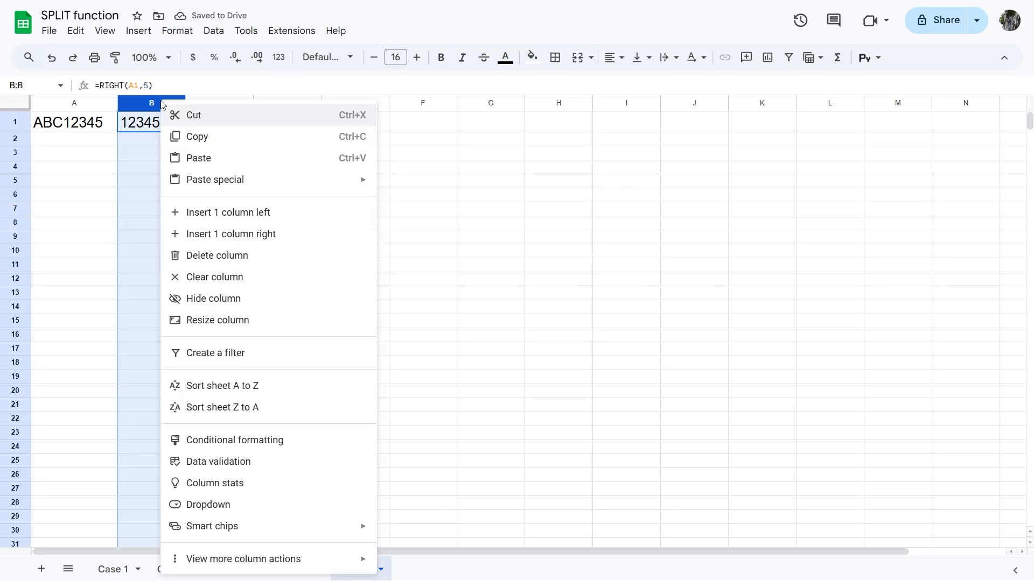
left_click(203, 258)
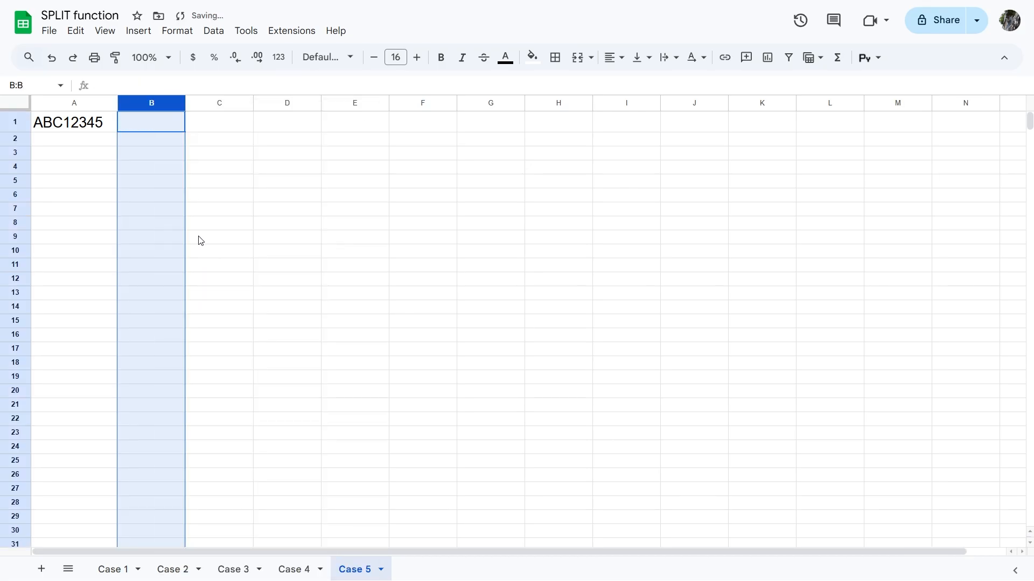
- Use Find and replace to replace every "ABC" with nothing across all sheets, leaving only the digits in A1
left_click(74, 125)
double_click(65, 122)
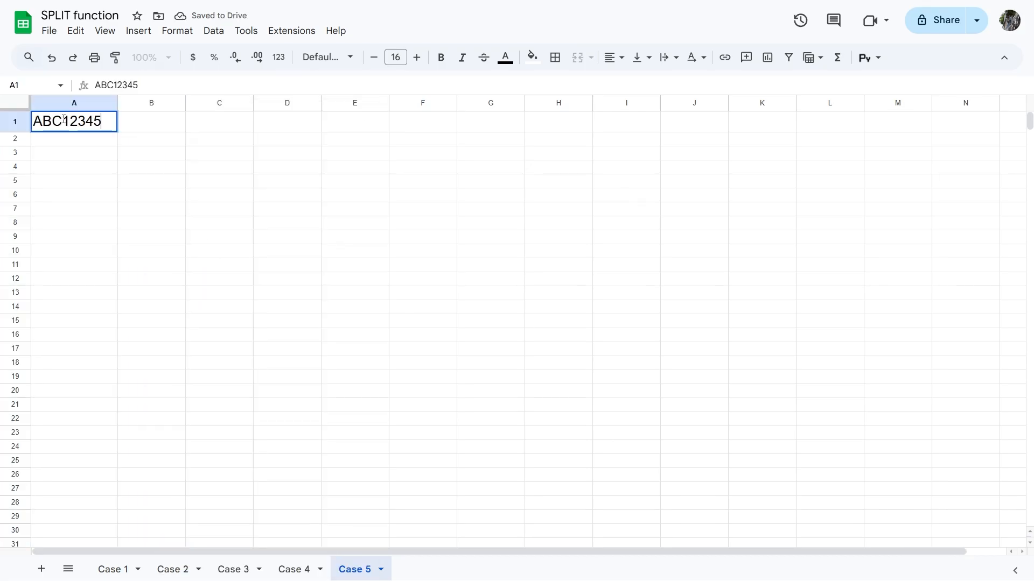
left_click_drag(63, 121, 16, 123)
left_click(210, 176)
left_click(102, 128)
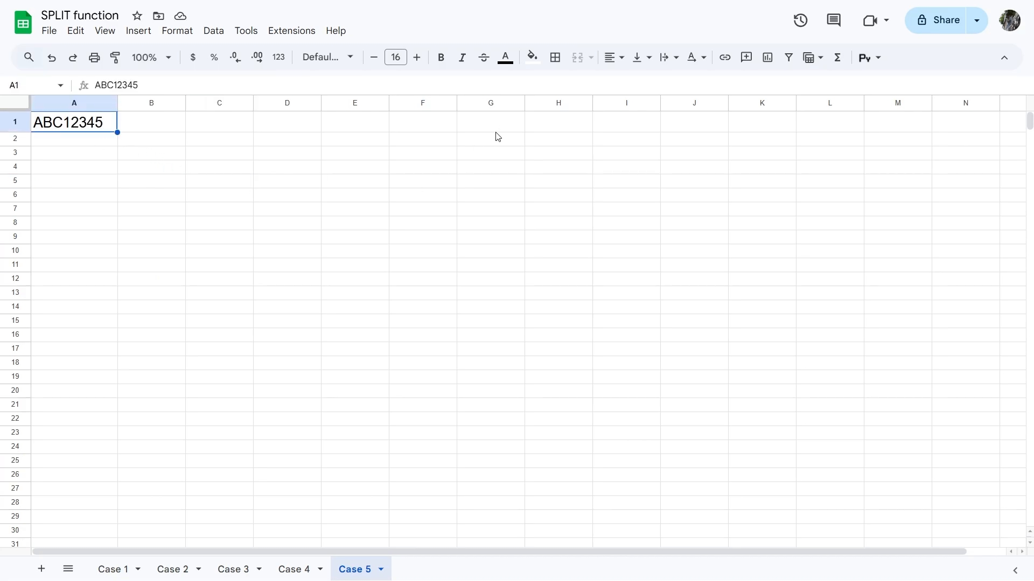
key("ctrl+f")
left_click(966, 103)
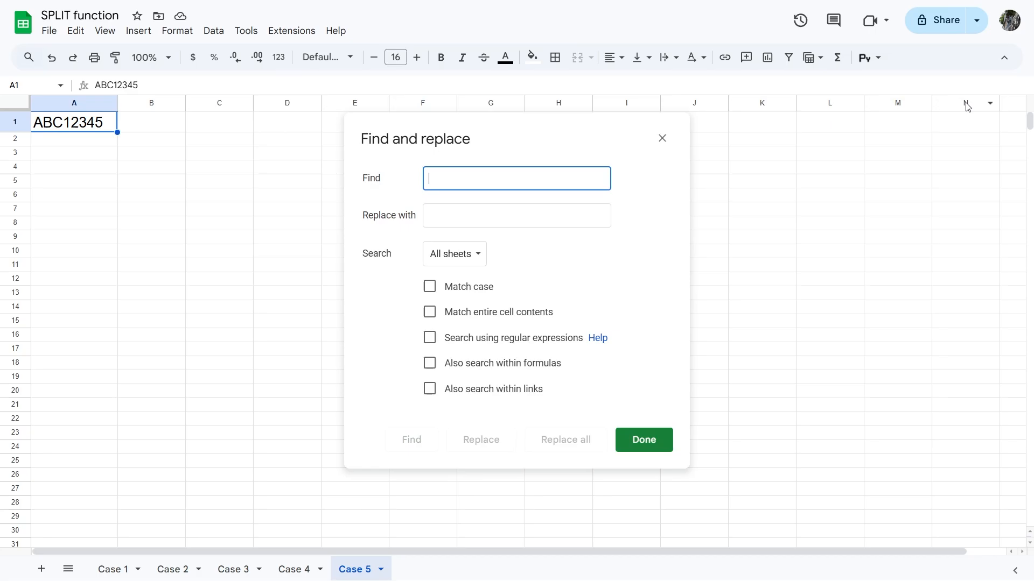
type("ABC")
left_click(467, 216)
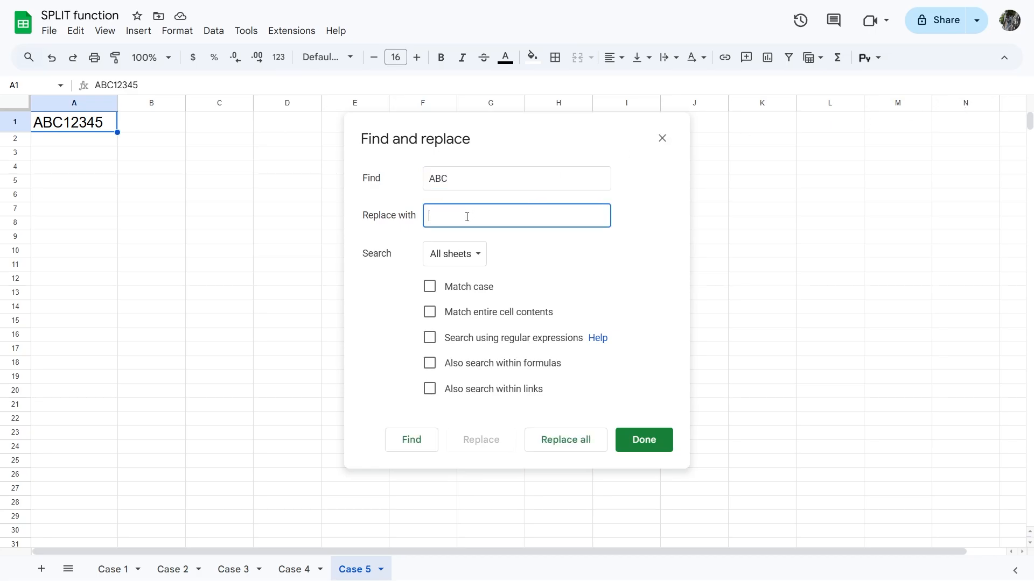
left_click(571, 445)
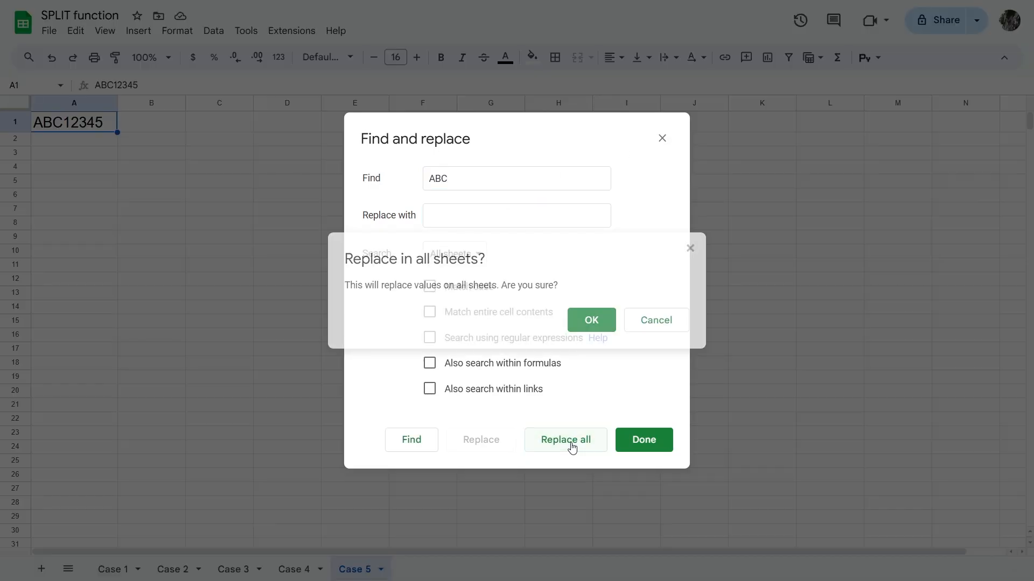
left_click(590, 321)
left_click(644, 440)
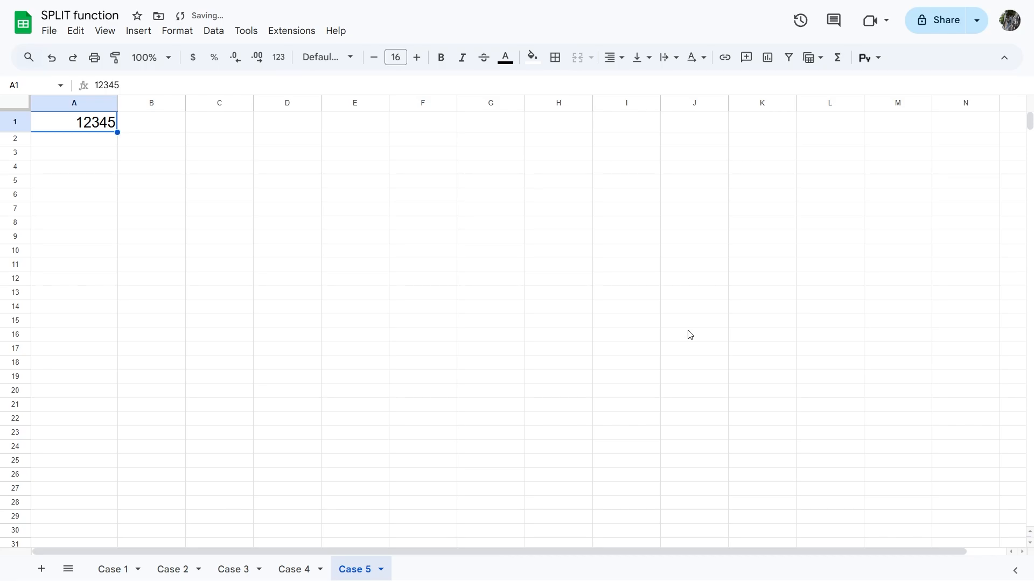
- Return to the Case 1 sheet
left_click(112, 571)
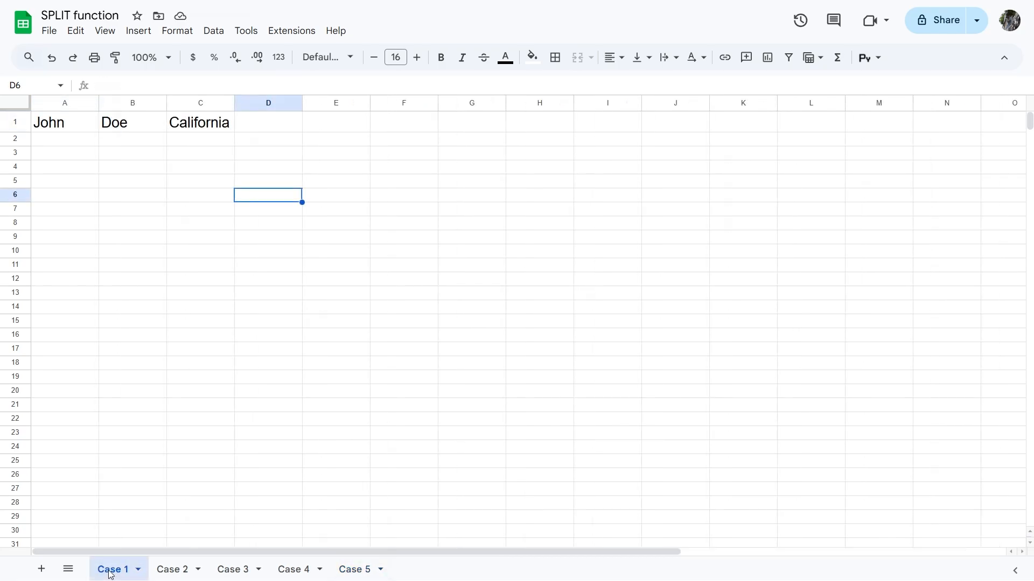